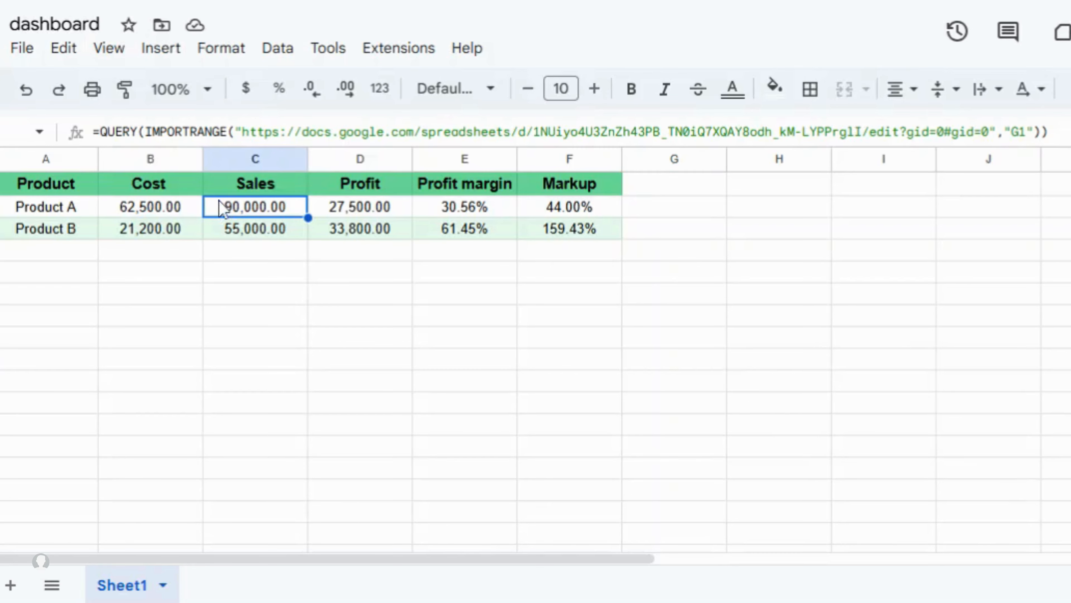
- Inspect the Cost, Sales and Profit formulas, then clear the dashboard range B2:F3
click(547, 1)
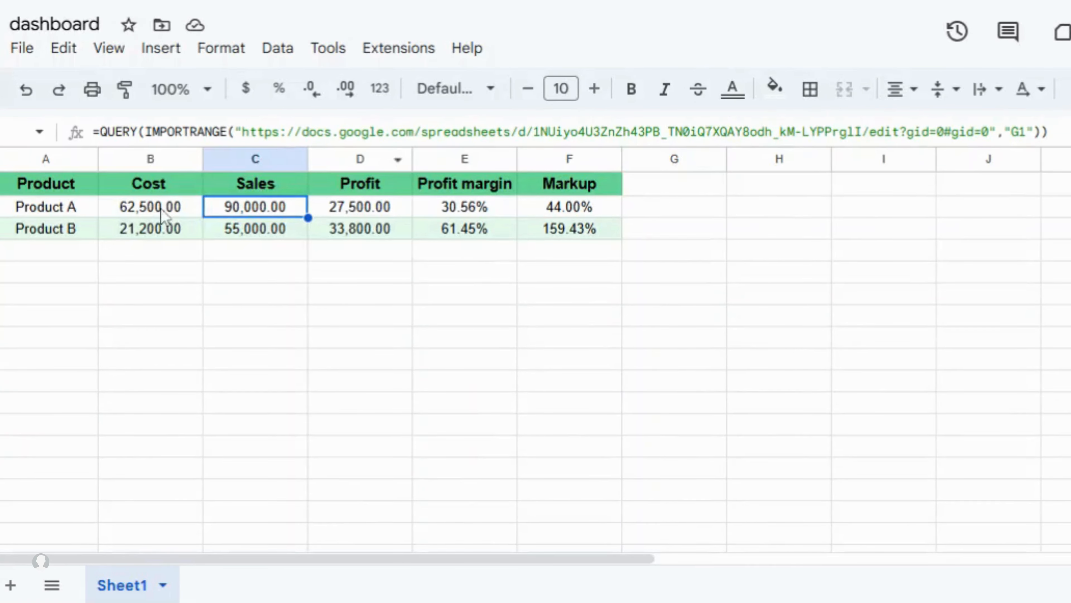
click(155, 213)
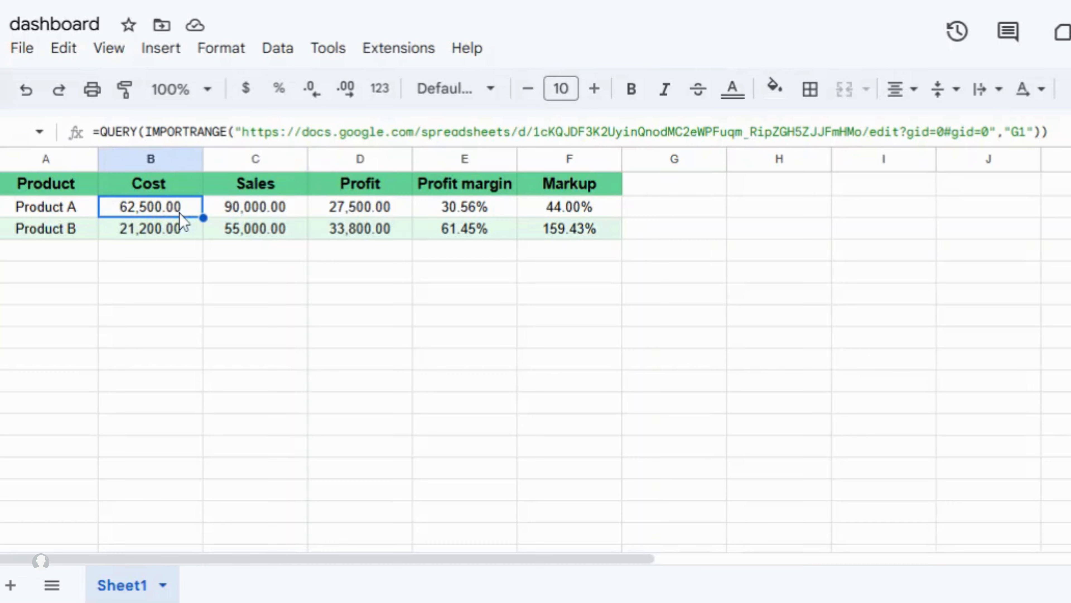
click(250, 221)
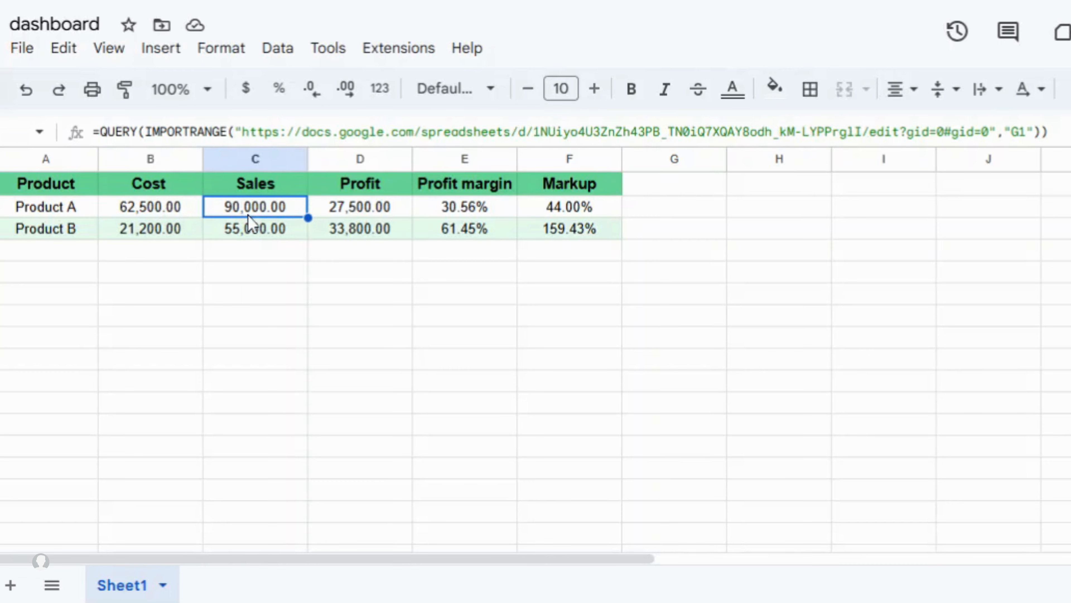
click(342, 213)
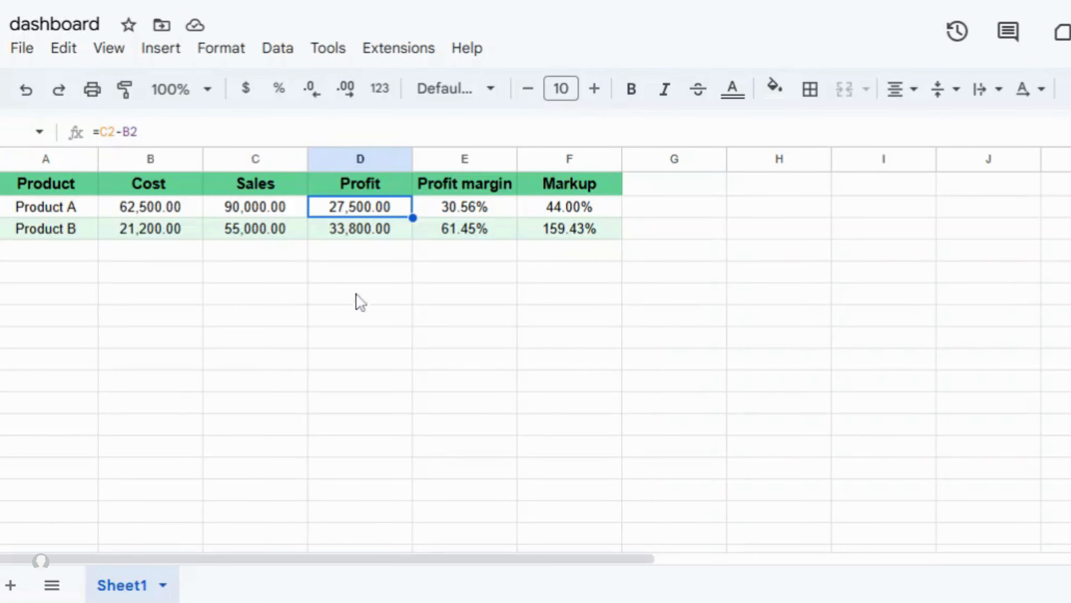
drag(136, 208, 565, 247)
key(Delete)
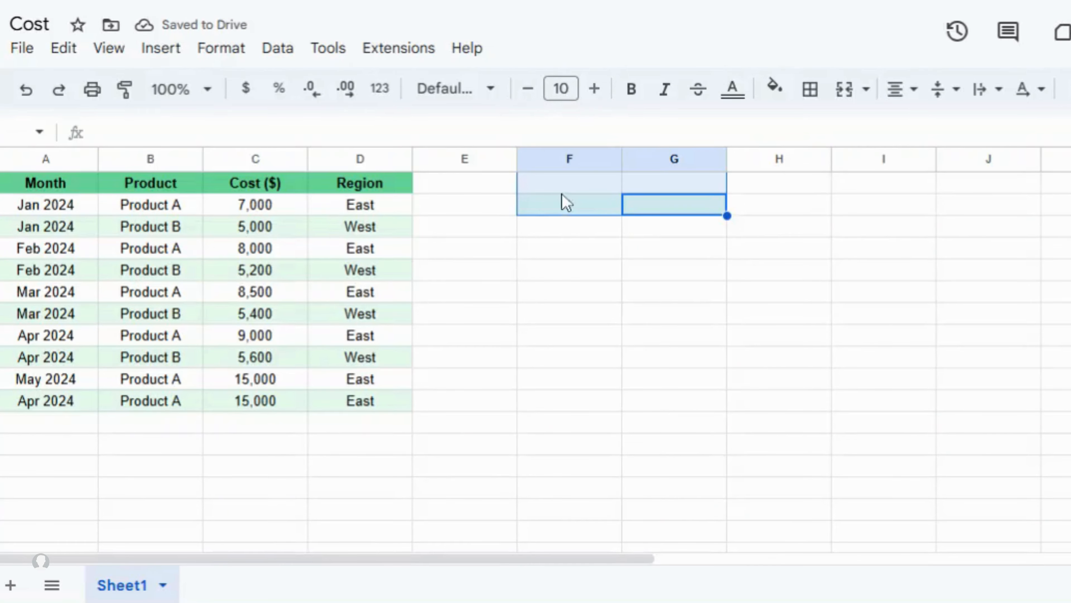
- Paste 'Product A' and 'Product B' from B2:B3 into F1:F2 of the Cost sheet
click(194, 192)
click(186, 207)
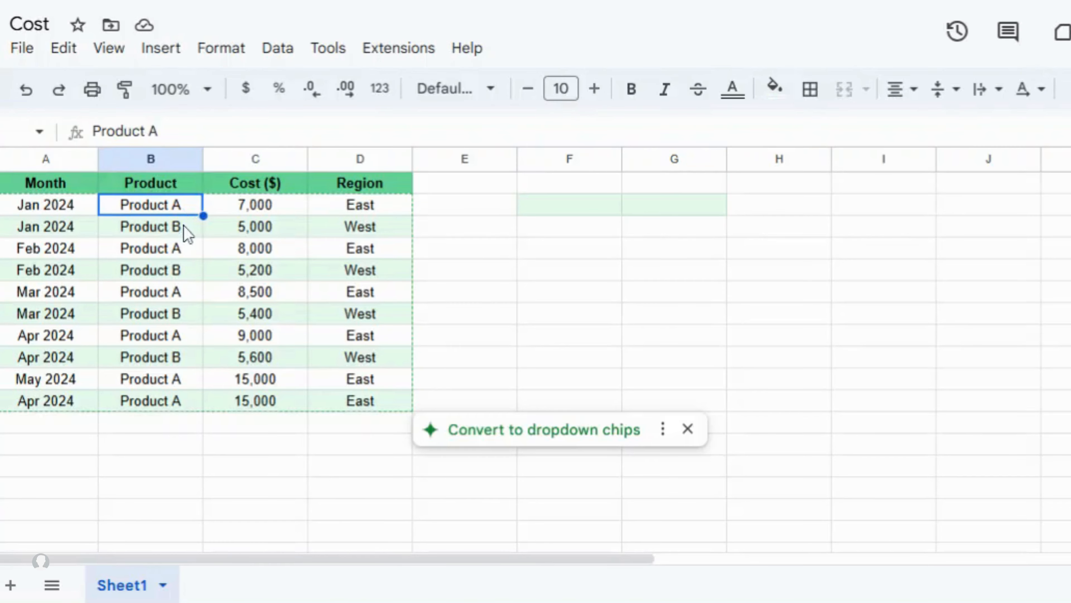
click(184, 230)
click(577, 186)
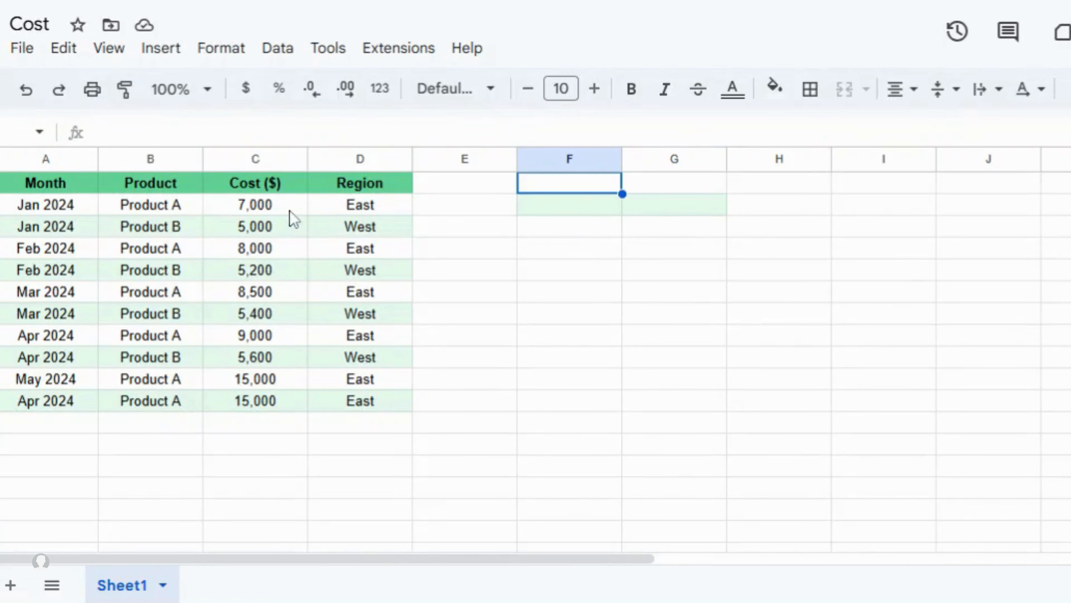
click(159, 209)
shift+click(161, 226)
key(ctrl+c)
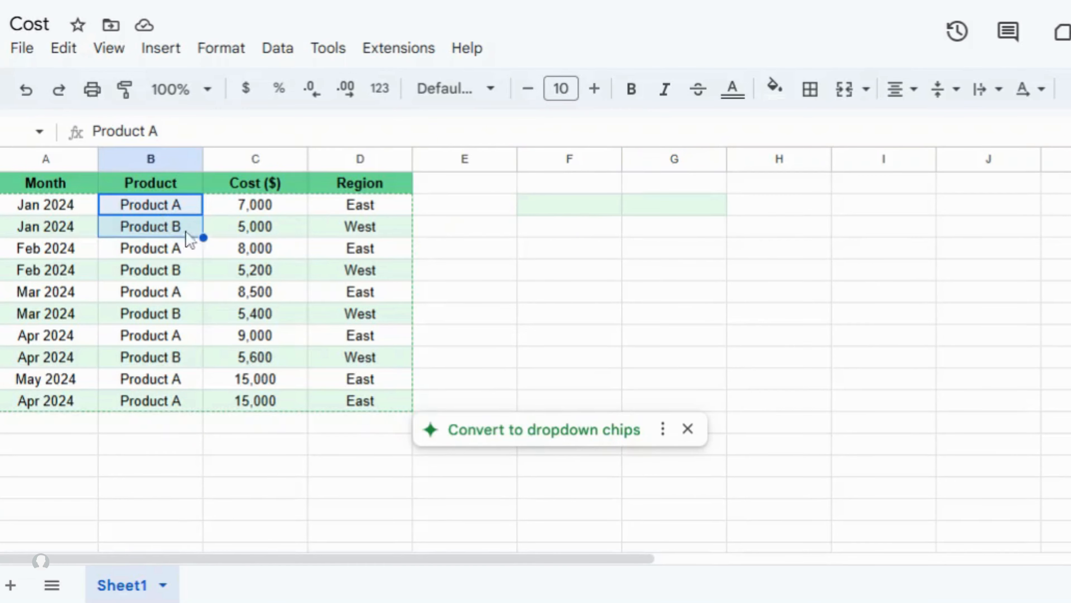
click(577, 190)
key(ctrl+v)
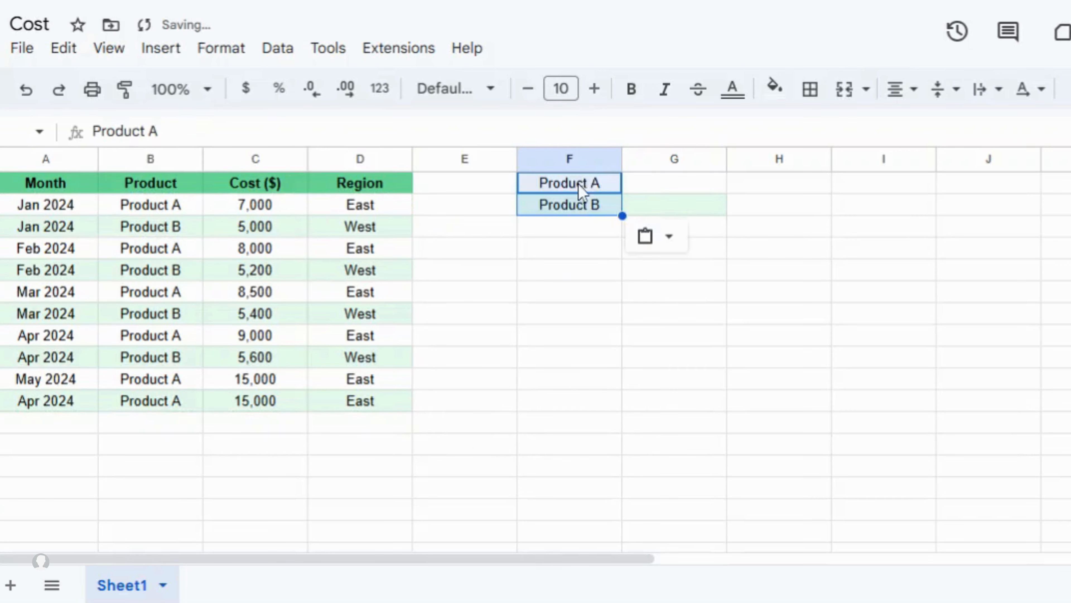
- Enter =SUMIF(B2:B11,F1,C2:C11) in G1 to total Product A's cost
click(674, 186)
text(sumif)
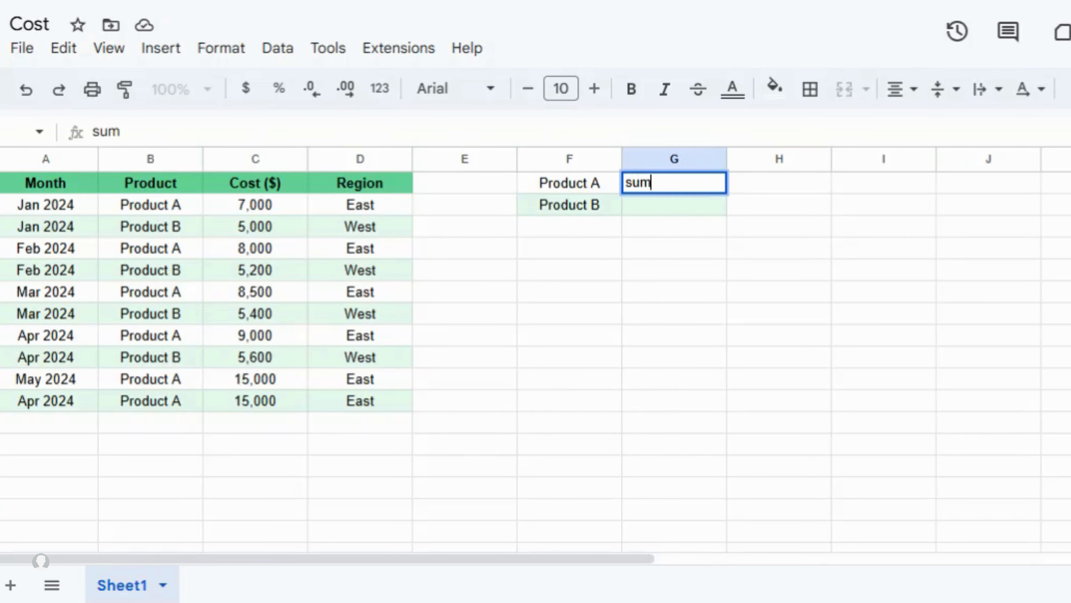
key(BackSpace)
key(BackSpace)
key(BackSpace)
key(BackSpace)
key(BackSpace)
text(=sumif()
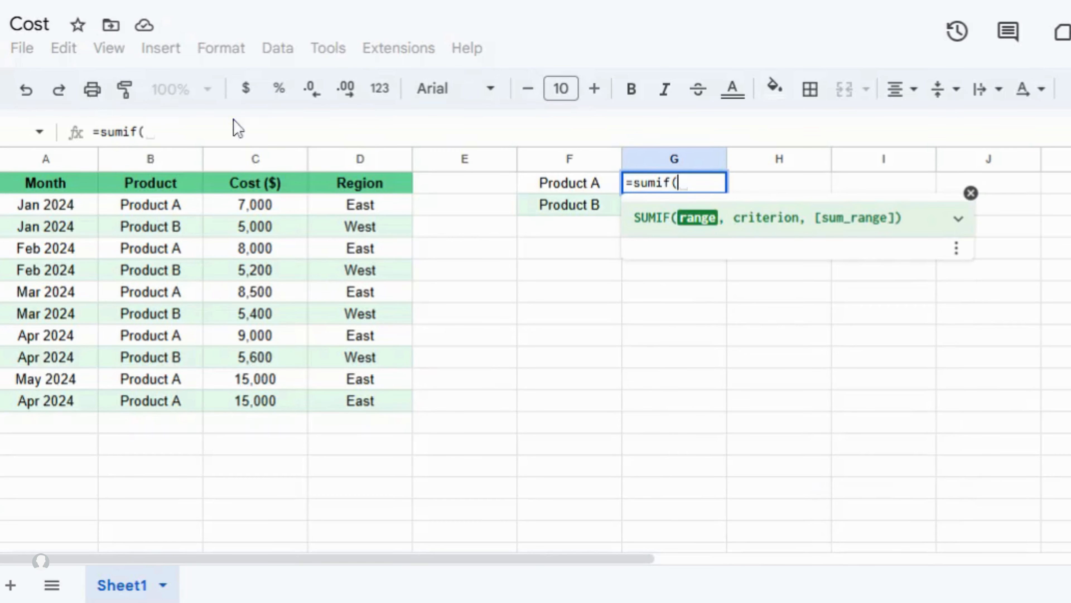
click(147, 211)
drag(147, 213, 178, 409)
text(,)
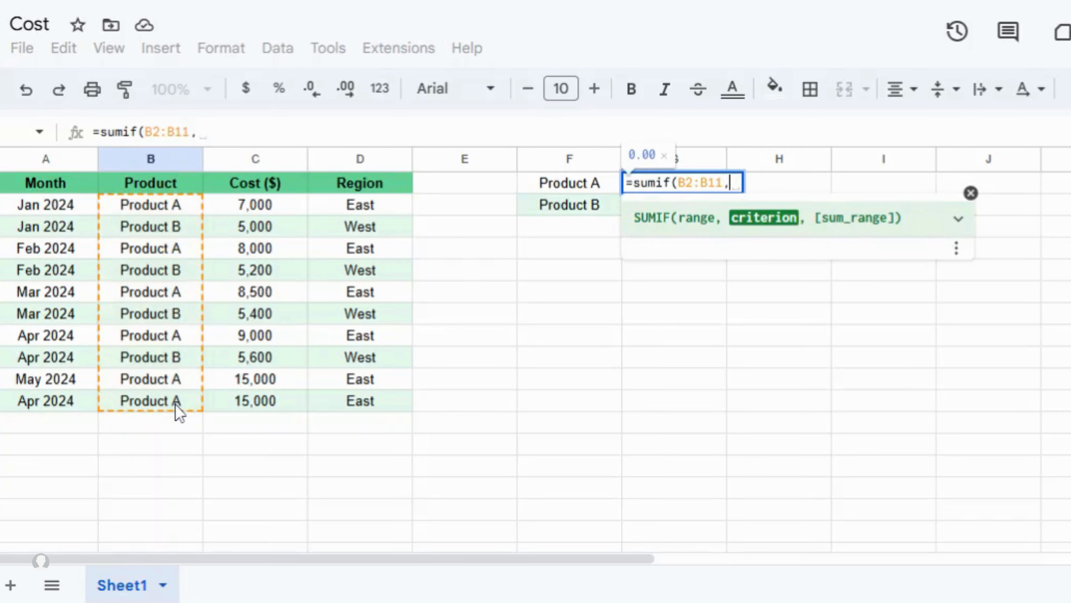
click(567, 190)
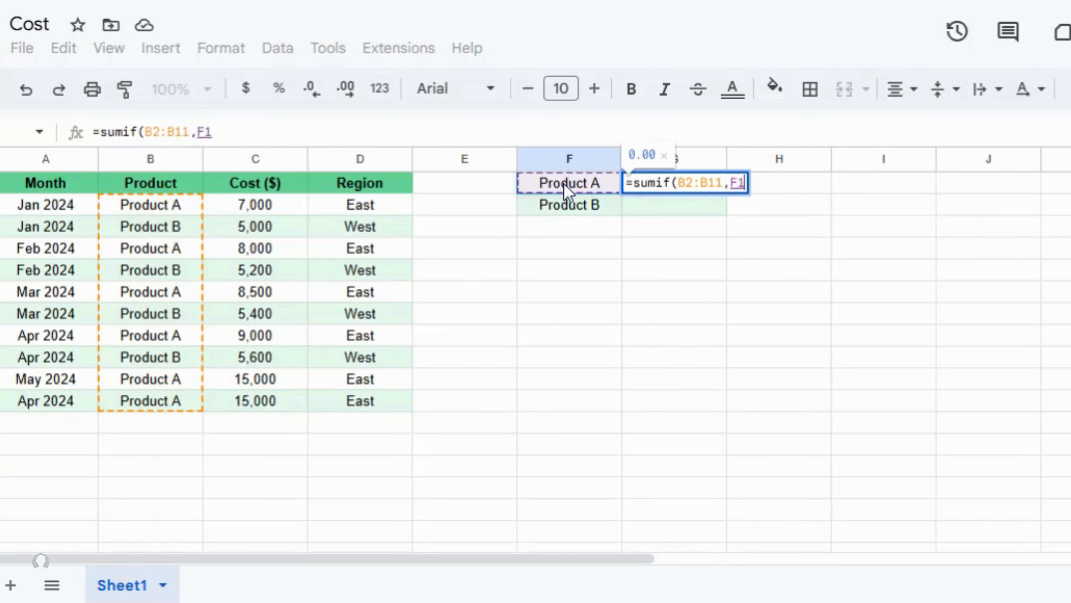
text(,)
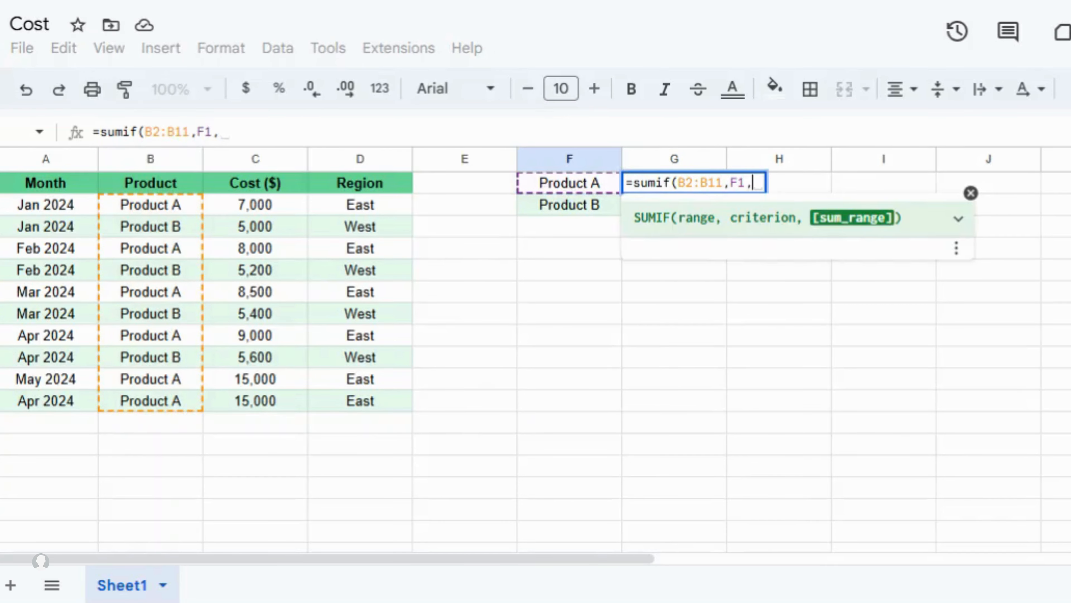
drag(252, 207, 264, 401)
key(Return)
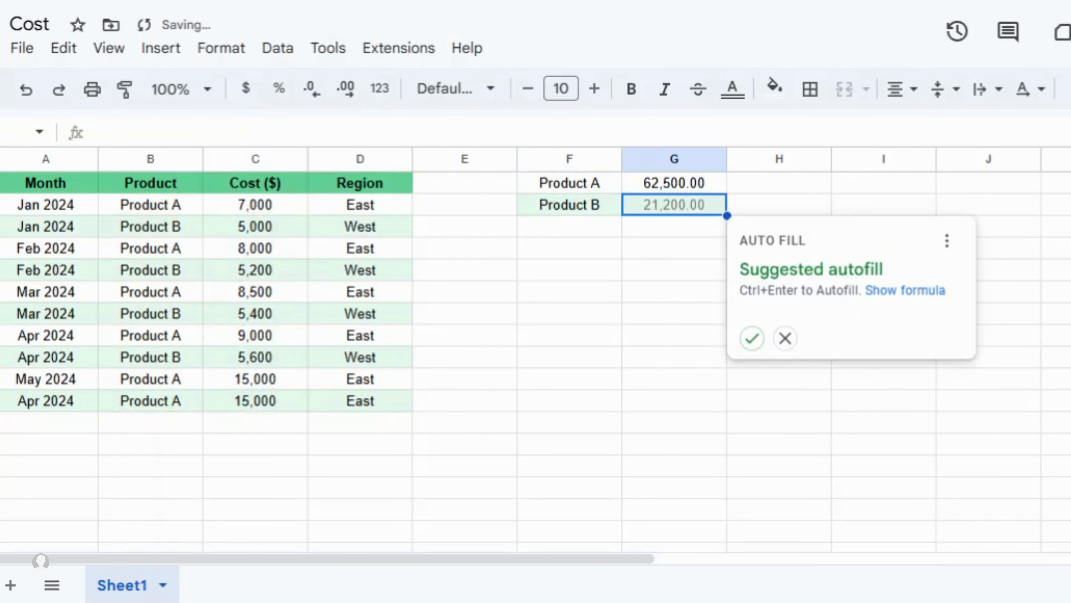
- Auto-fill the SUMIF into G2 for Product B's total and review the product labels
click(752, 339)
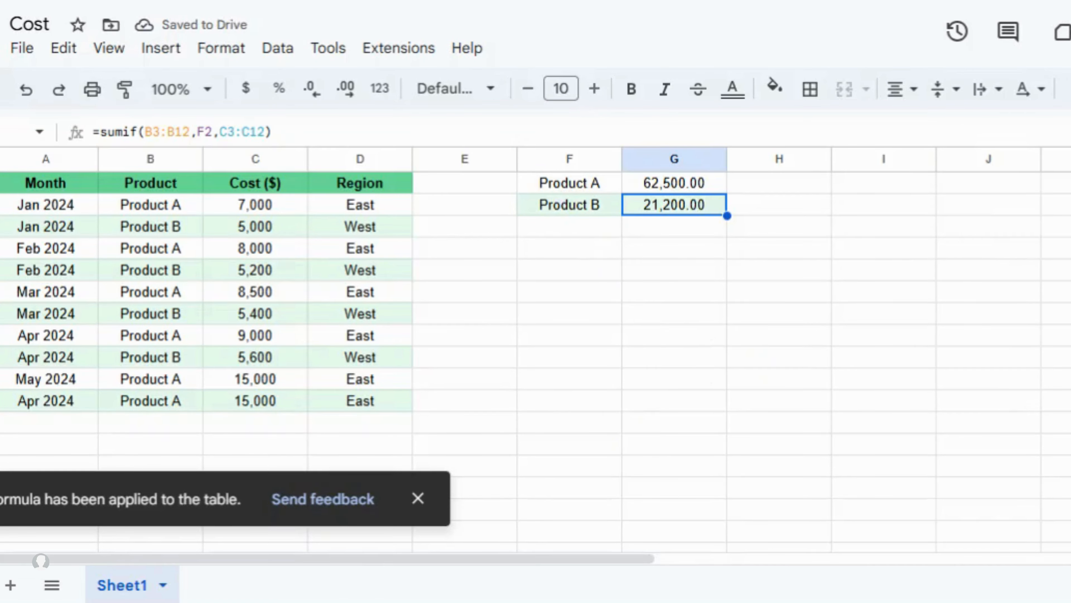
click(557, 186)
click(546, 206)
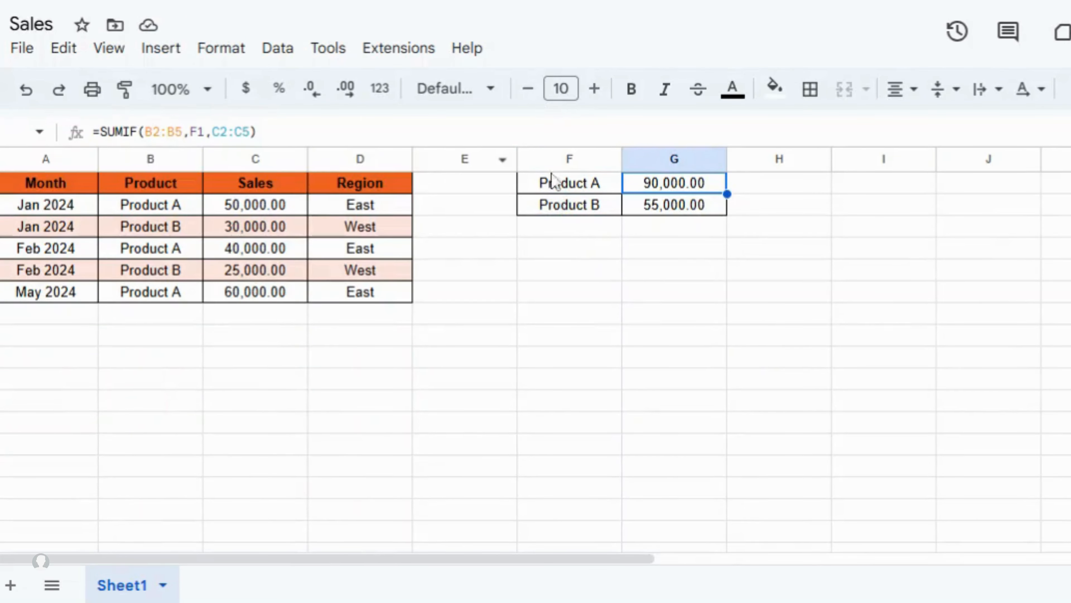
- Review the Sales totals in F1:G2, then return to the dashboard and select B2
drag(561, 186, 672, 215)
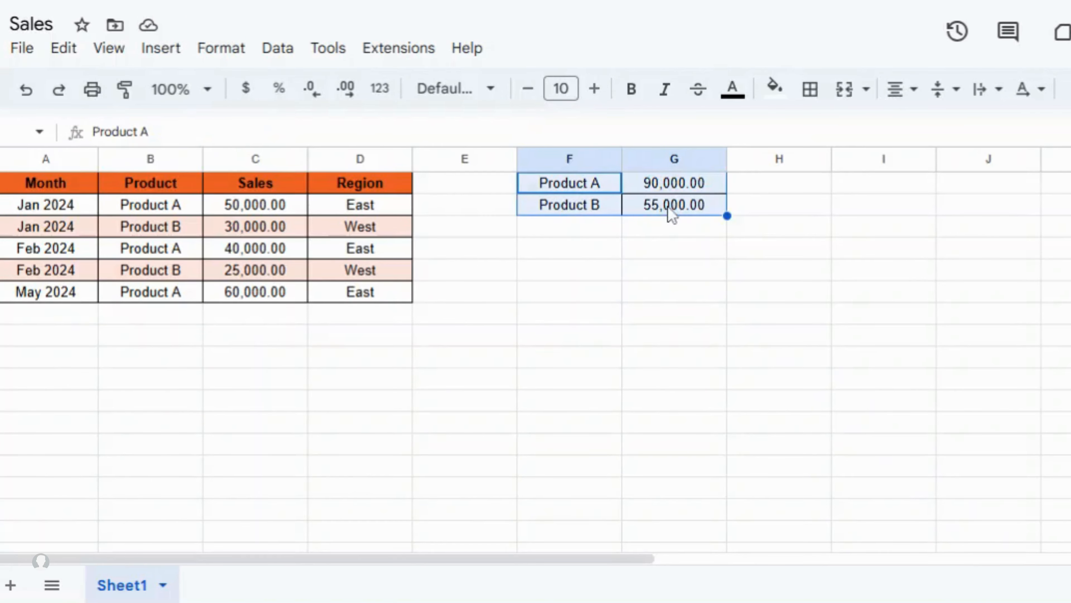
click(564, 298)
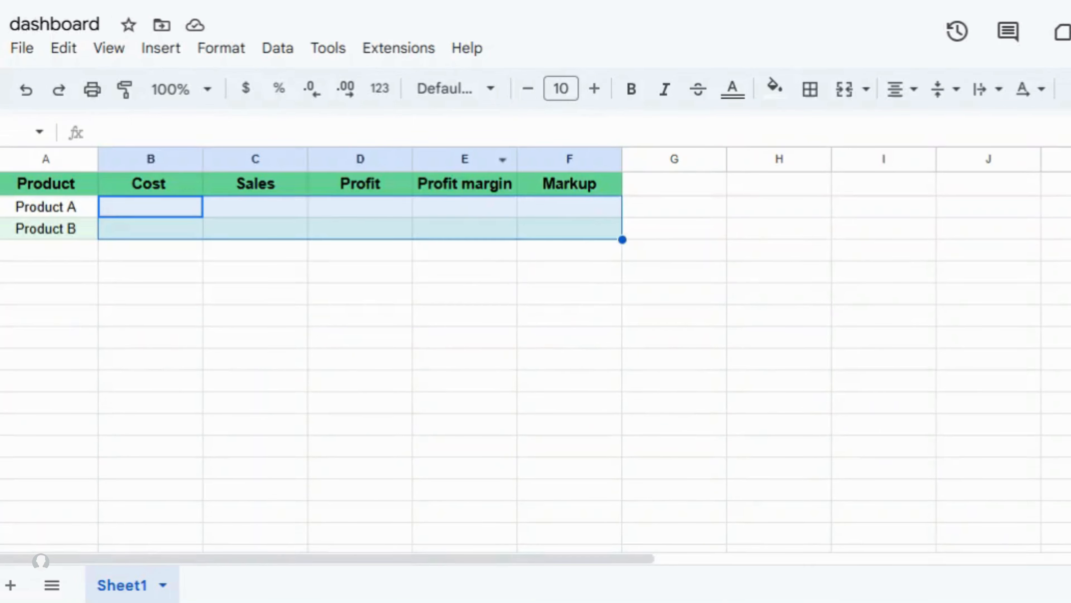
click(408, 322)
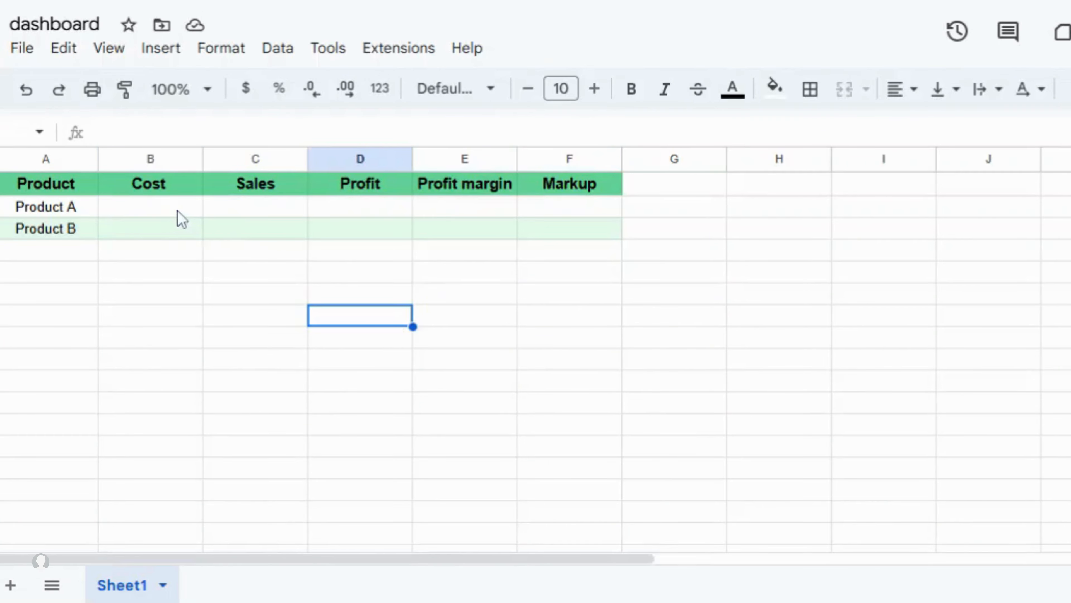
click(182, 218)
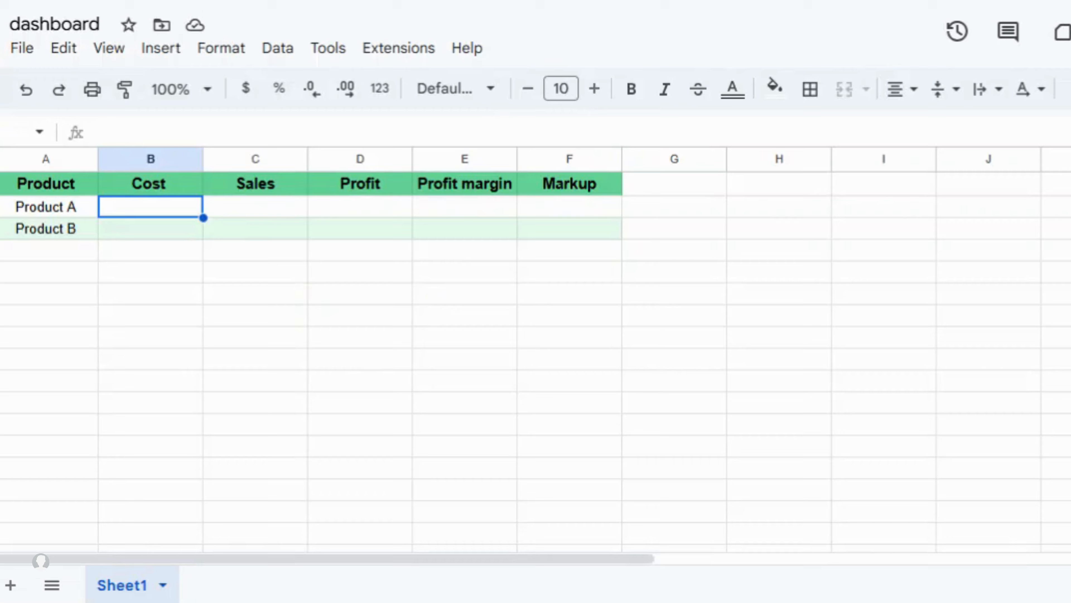
- Start B2 with =QUERY(IMPORTRANGE(" and paste the Cost spreadsheet's URL as the first argument
text(=)
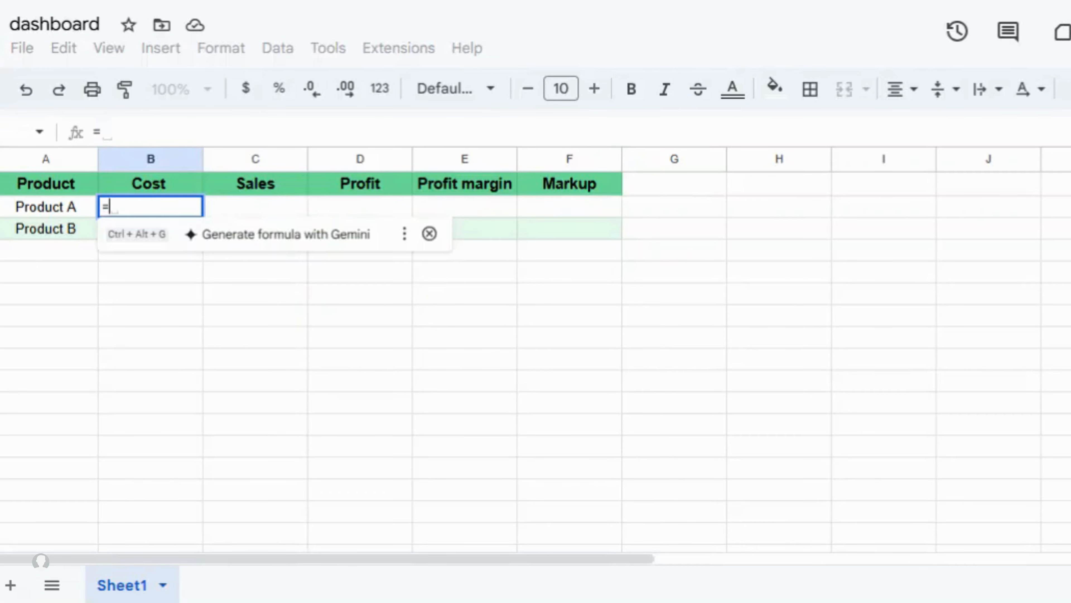
text(quer)
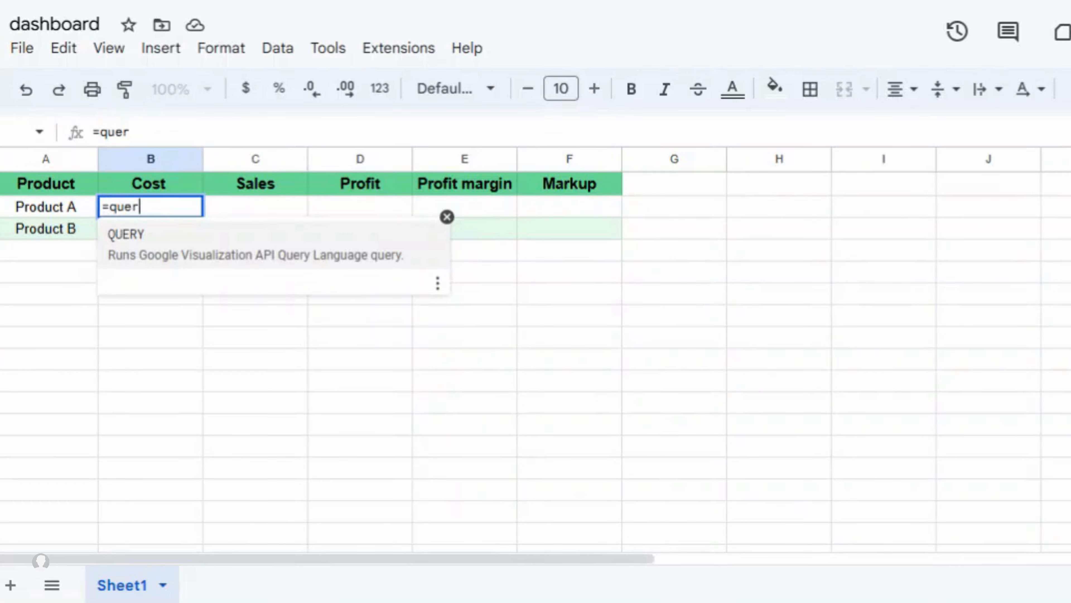
click(186, 254)
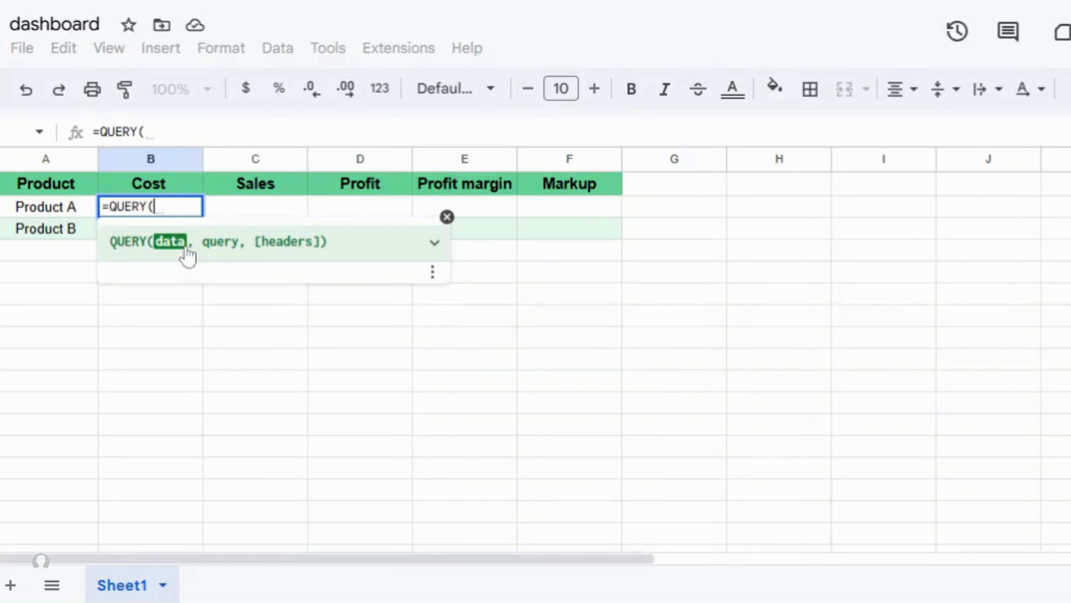
text(impo)
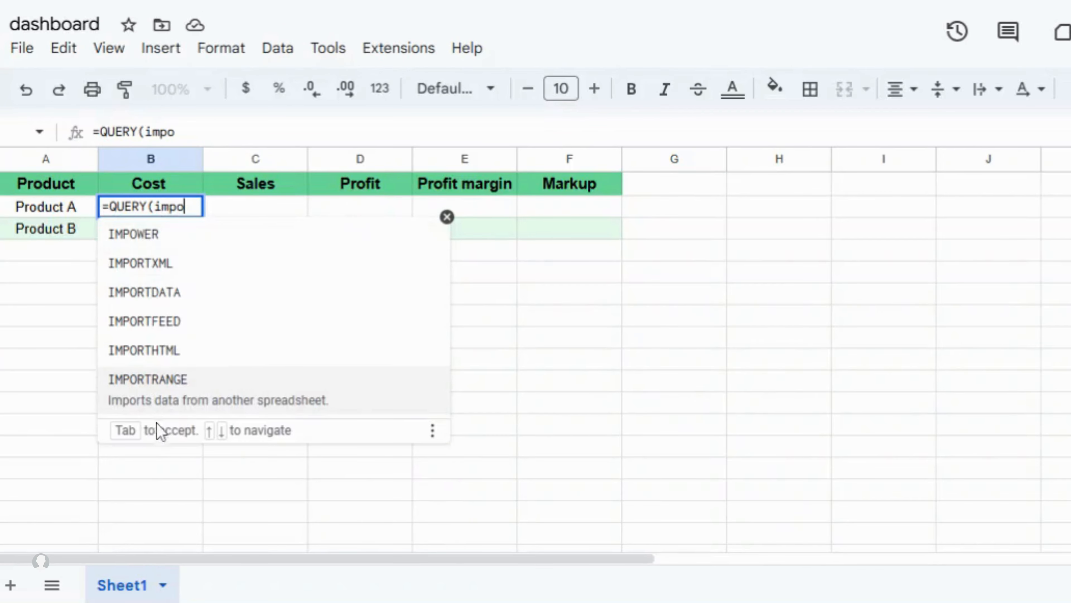
click(198, 403)
text(")
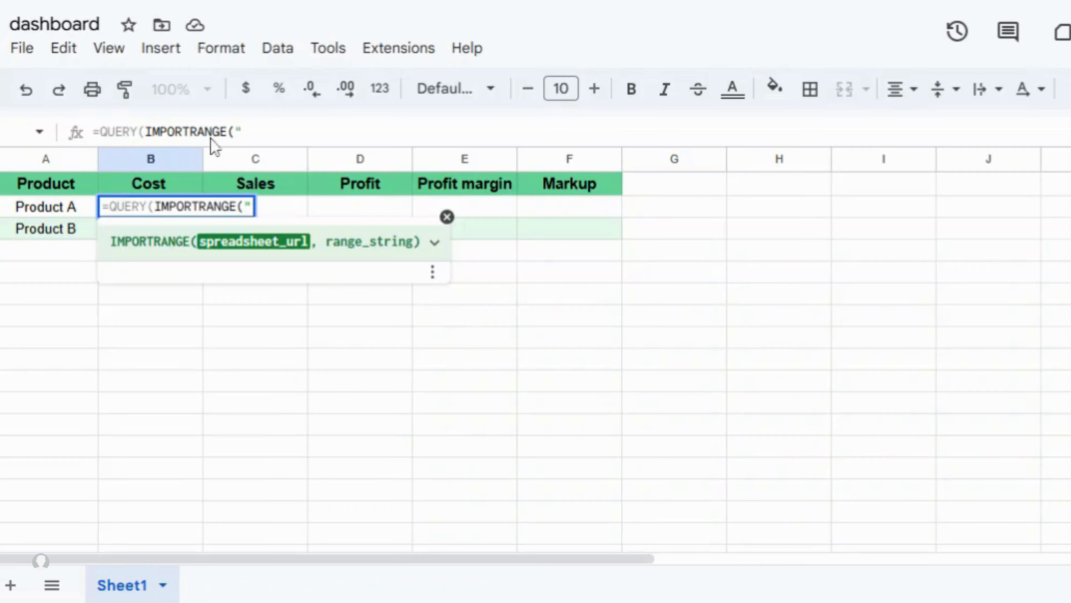
click(244, 1)
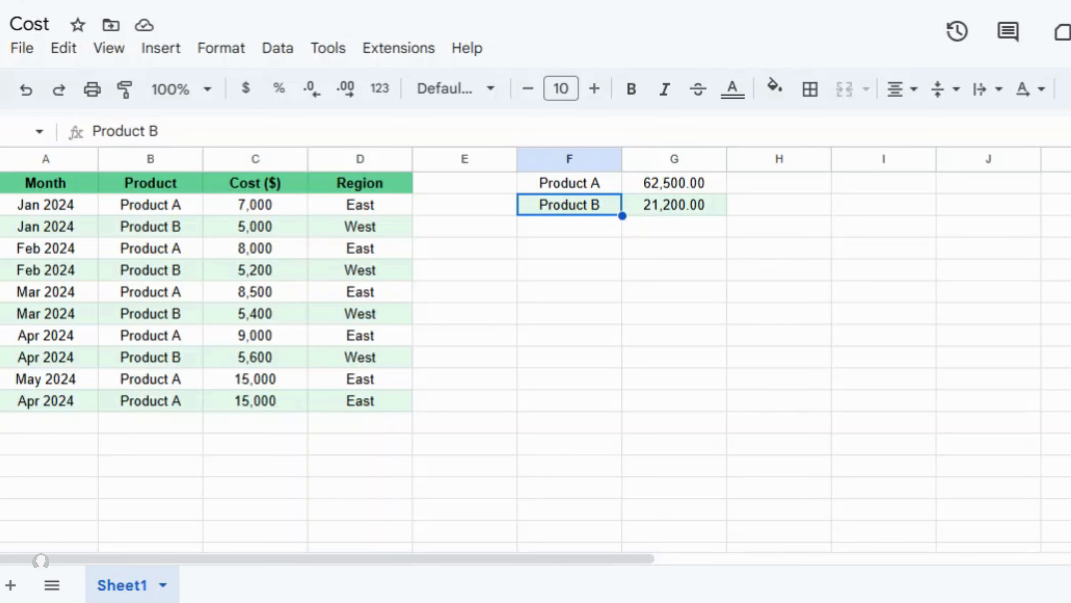
key(ctrl+shift+Tab)
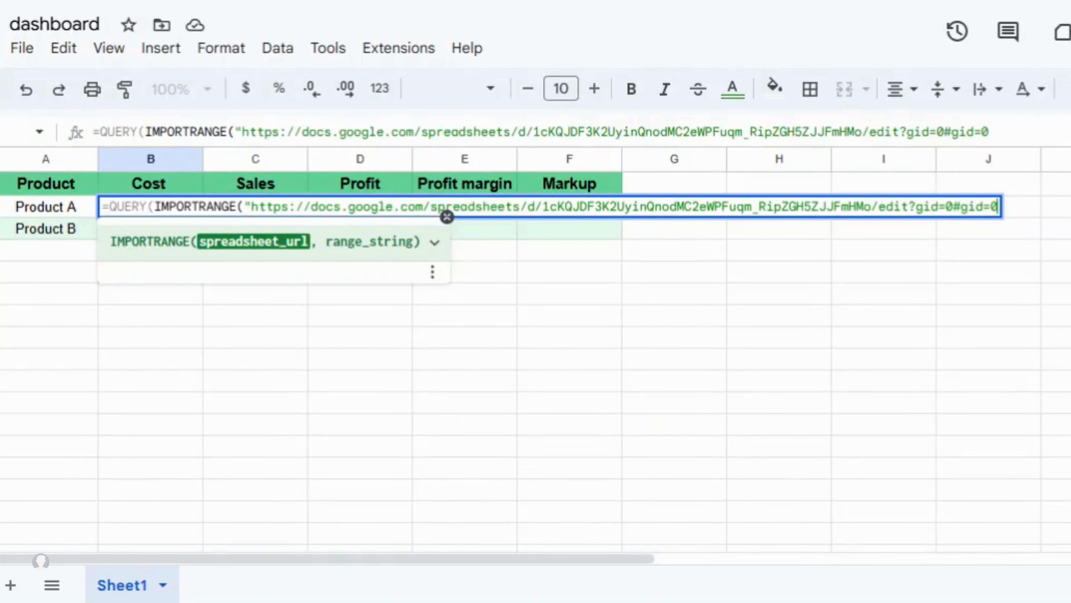
text(",)
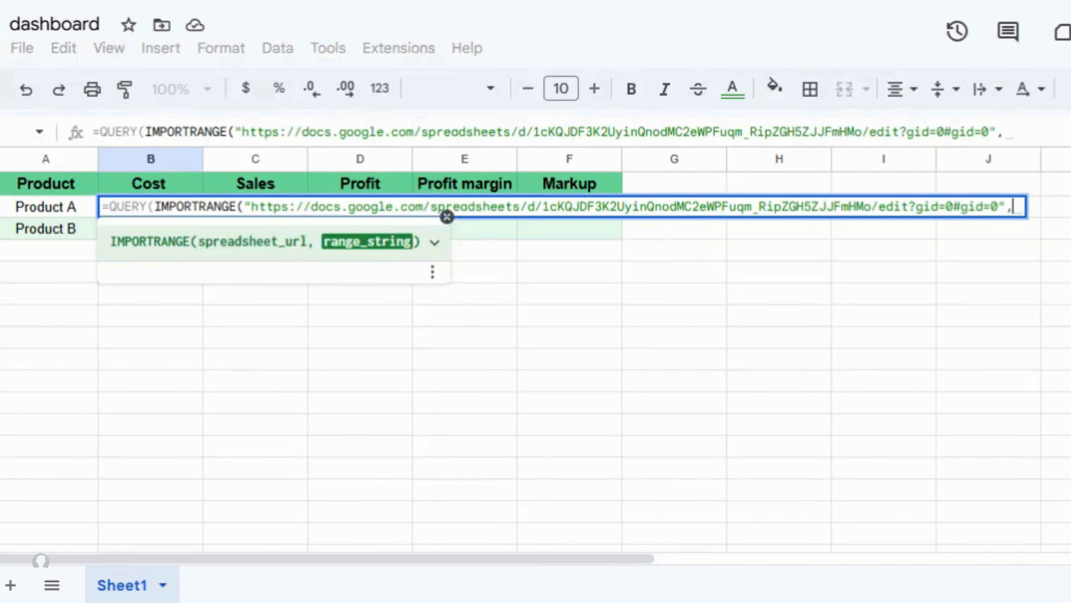
key(ctrl+Tab)
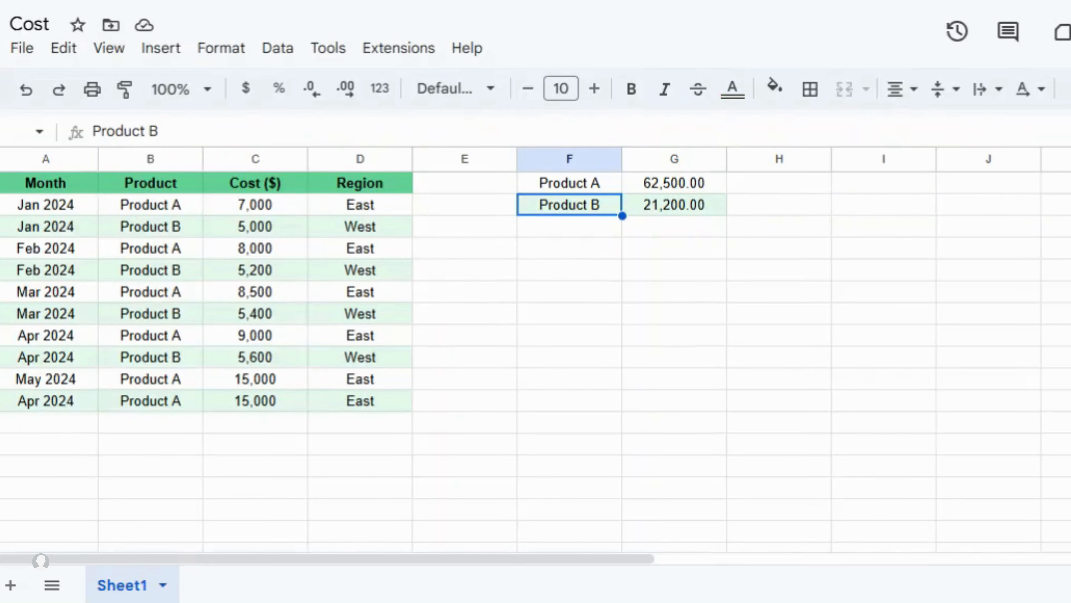
- Finish B2 with range "G1" to import Product A's 62,500.00 cost, and check B3's Product B import
click(645, 188)
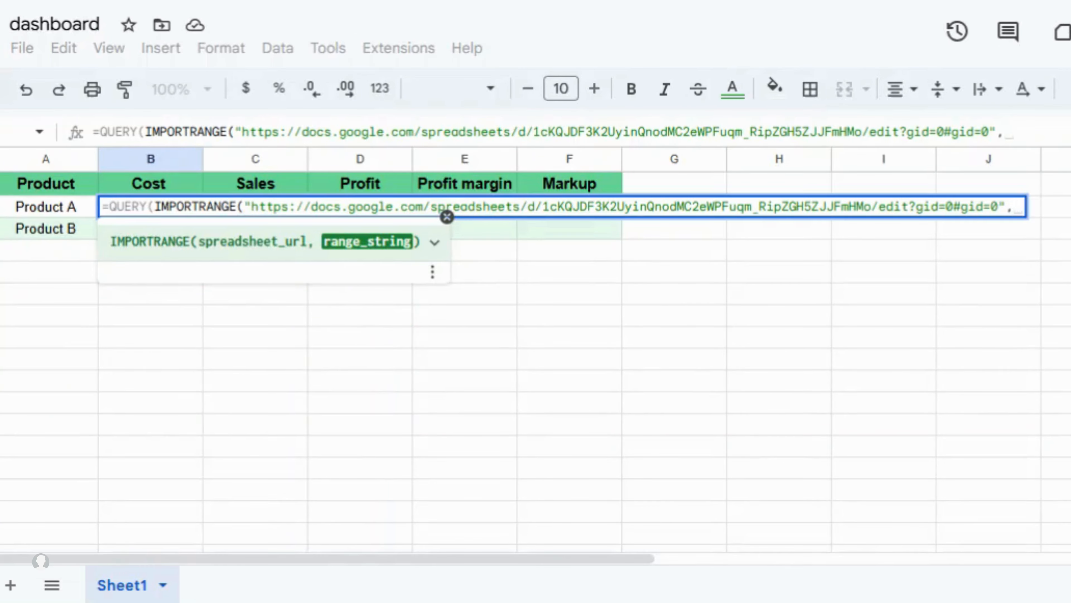
text("G)
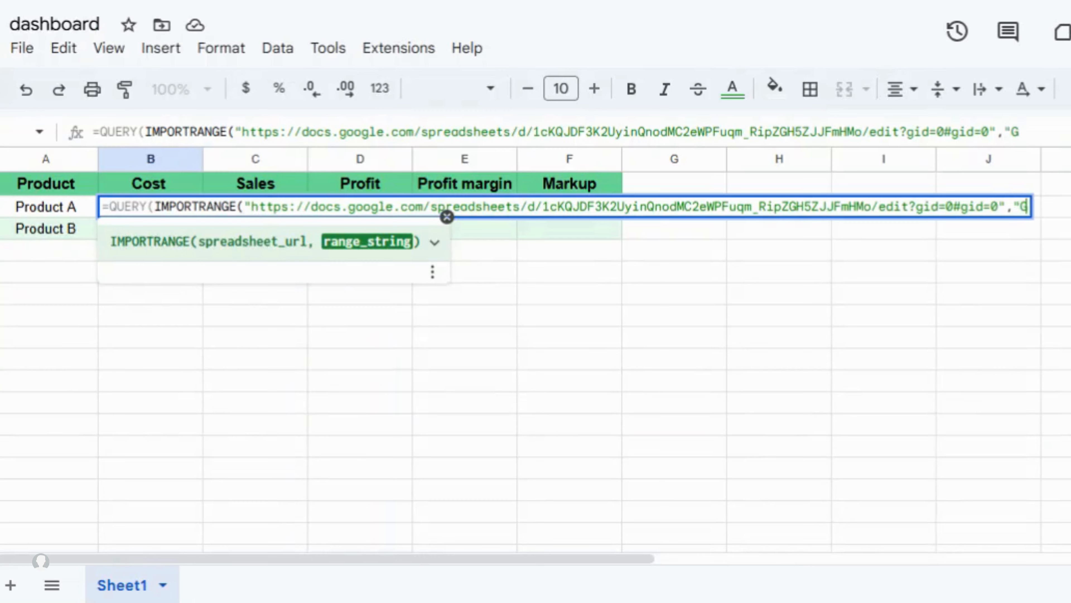
text(1")
key(Return)
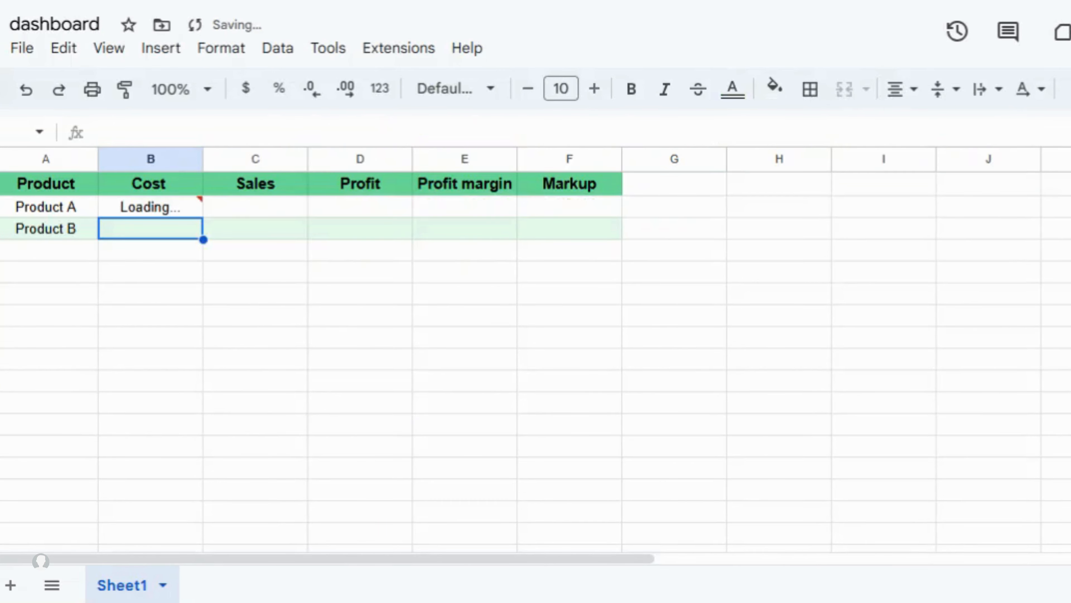
click(185, 208)
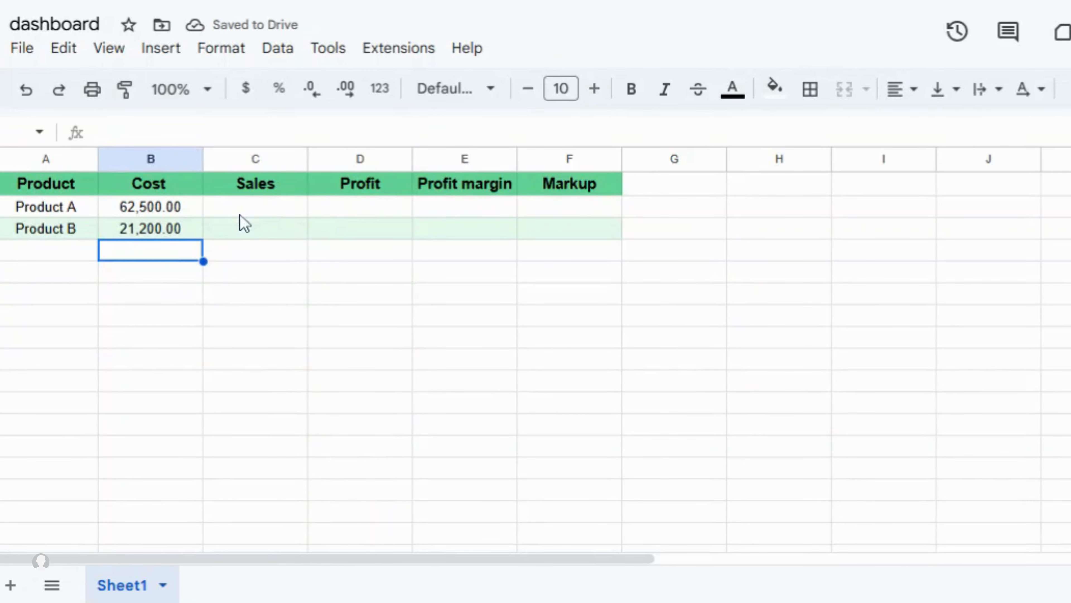
click(169, 234)
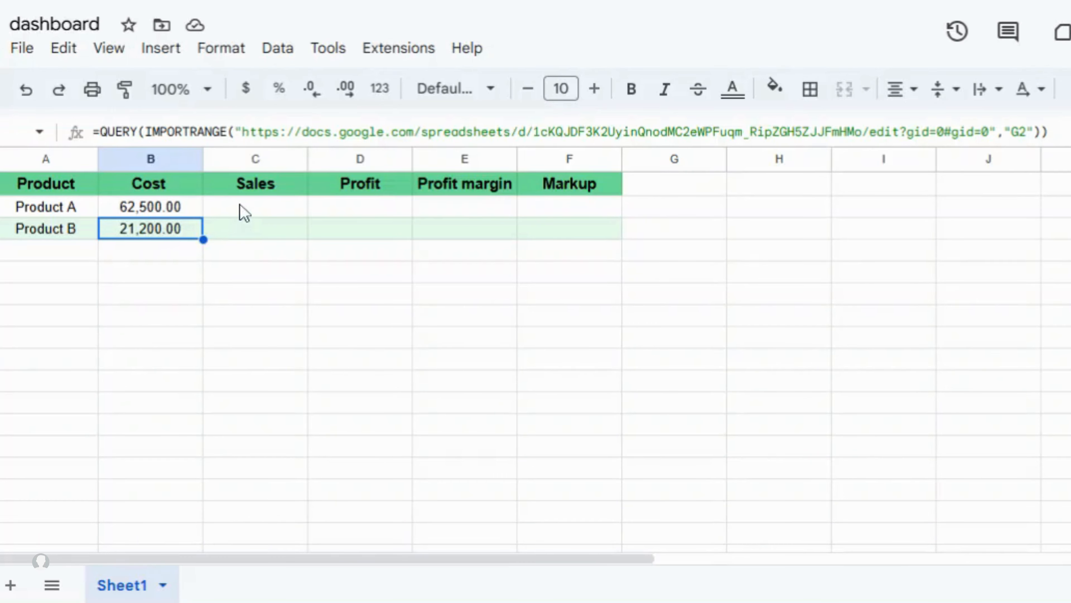
click(244, 213)
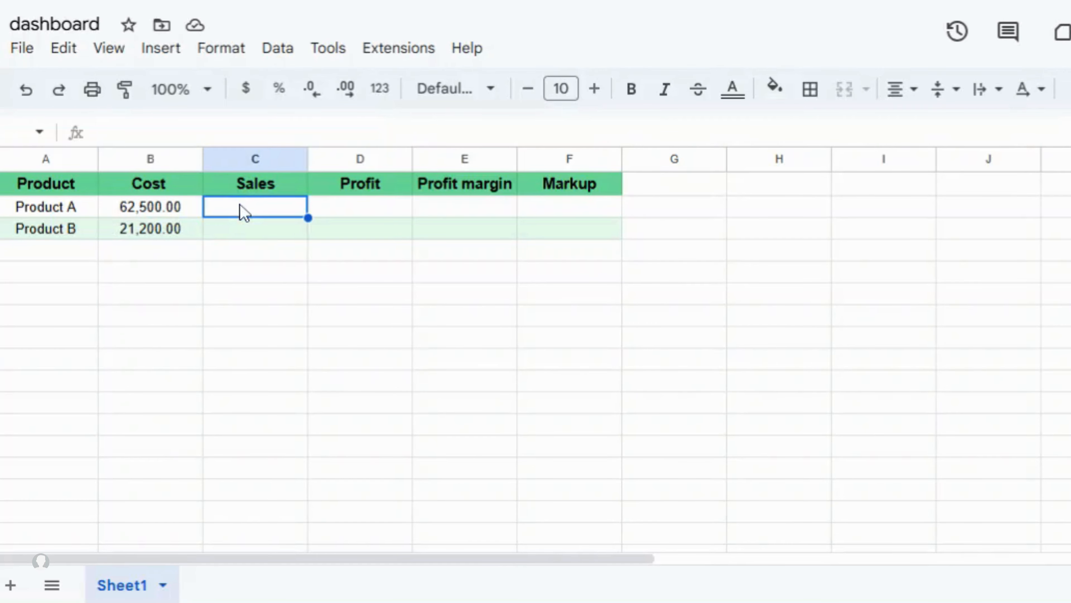
- Import Sales into C2 via QUERY(IMPORTRANGE(url,"G1")), fill to C3 and point it at G2
click(415, 1)
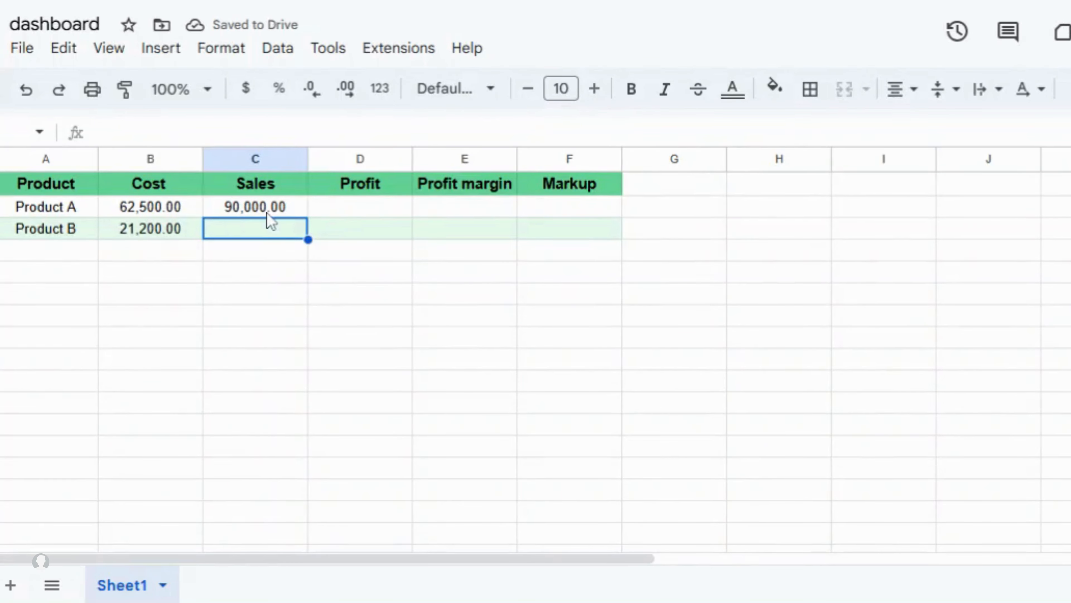
click(266, 212)
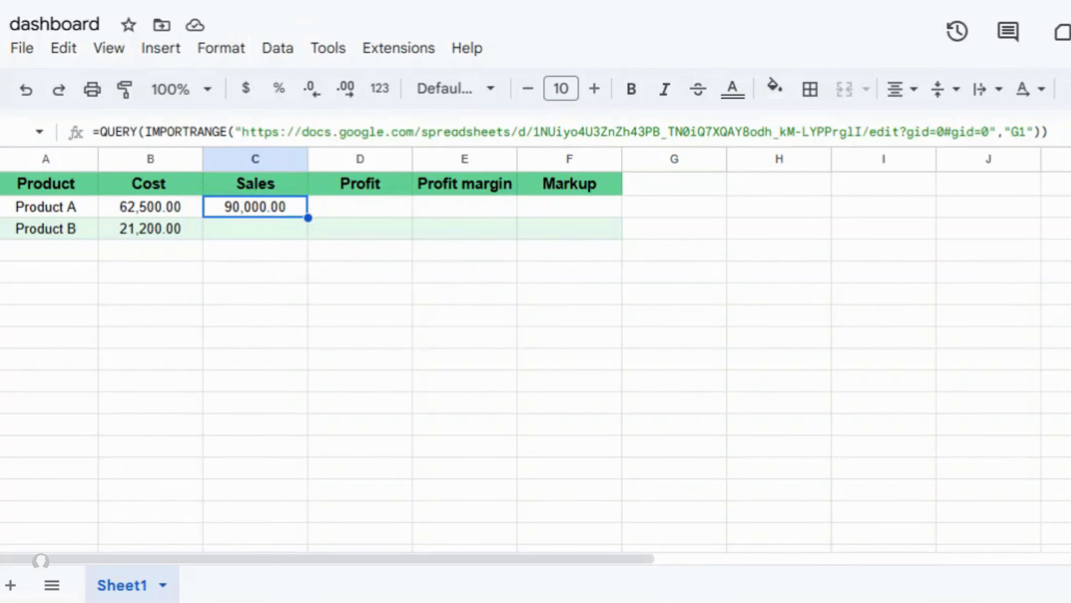
drag(308, 218, 291, 243)
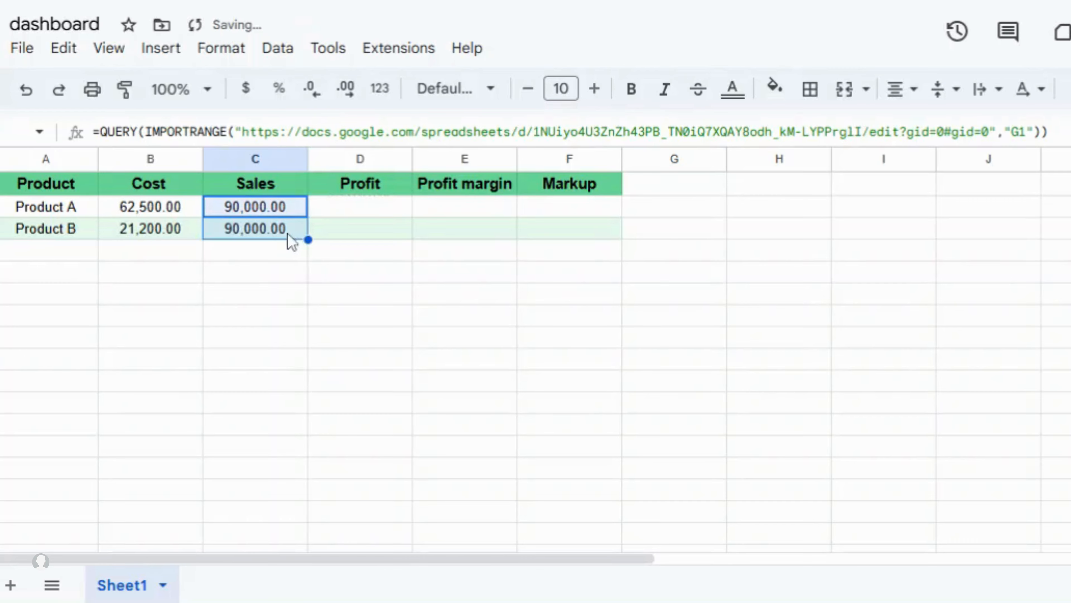
click(291, 241)
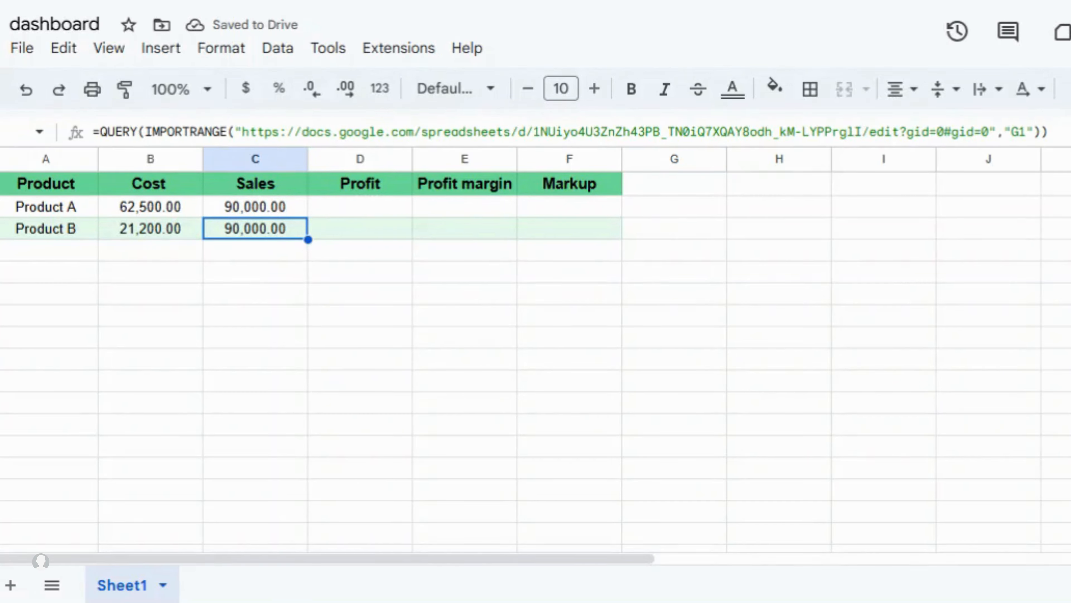
click(1018, 132)
key(Right)
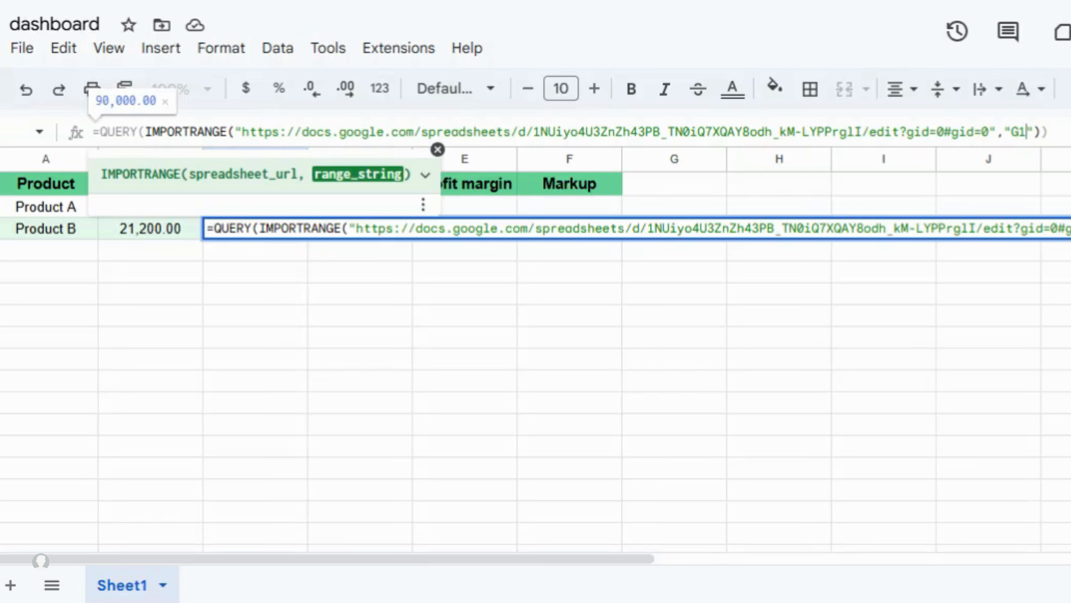
key(Return)
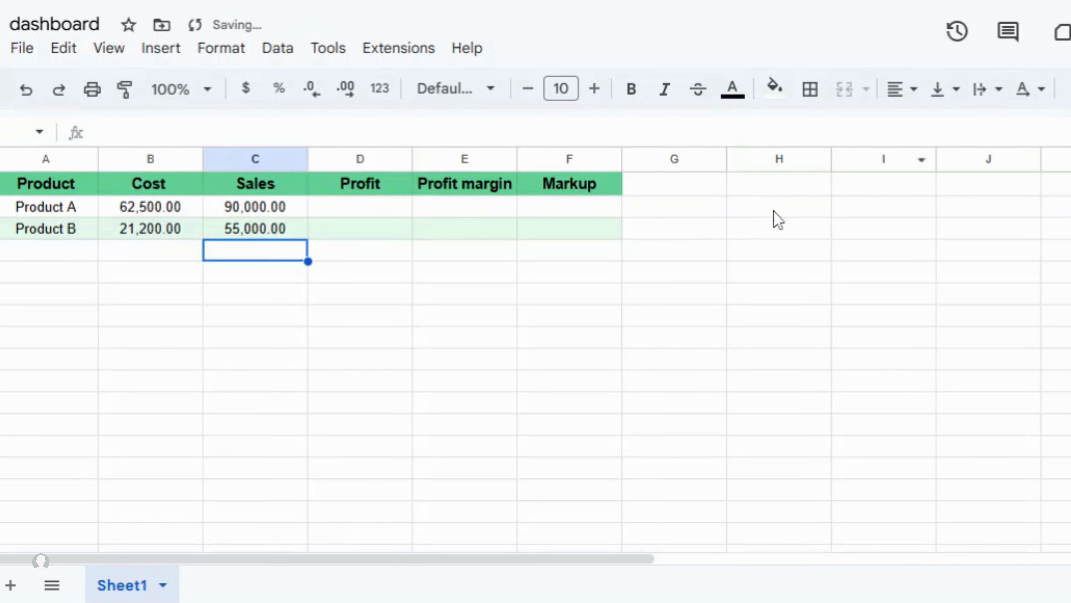
- Enter =C2-B2 in D2 for 27,500.00 profit and autofill D3 for 33,800.00
click(382, 214)
text(=)
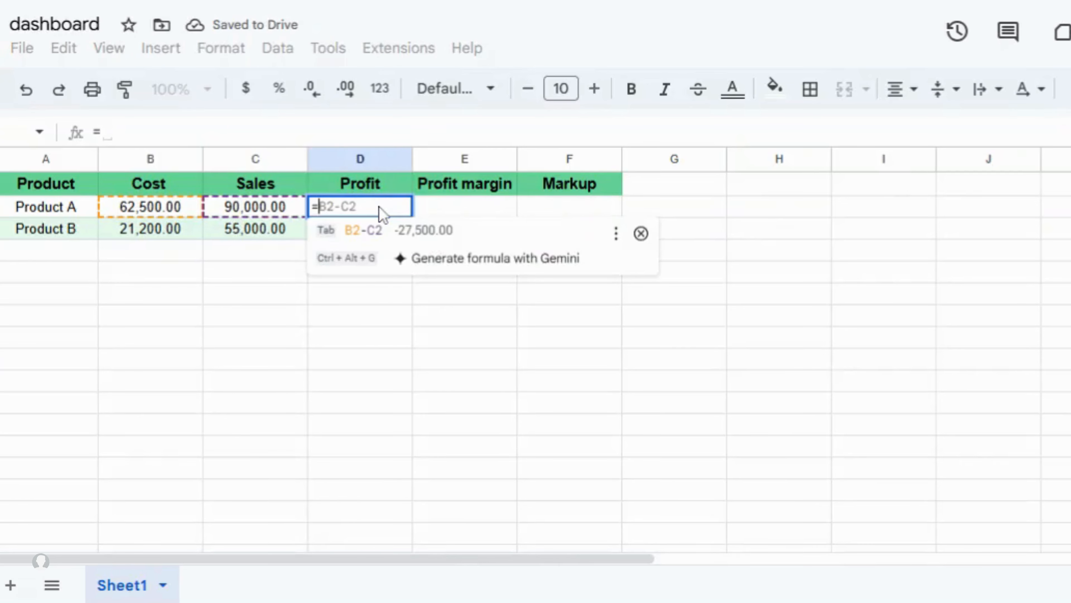
click(269, 211)
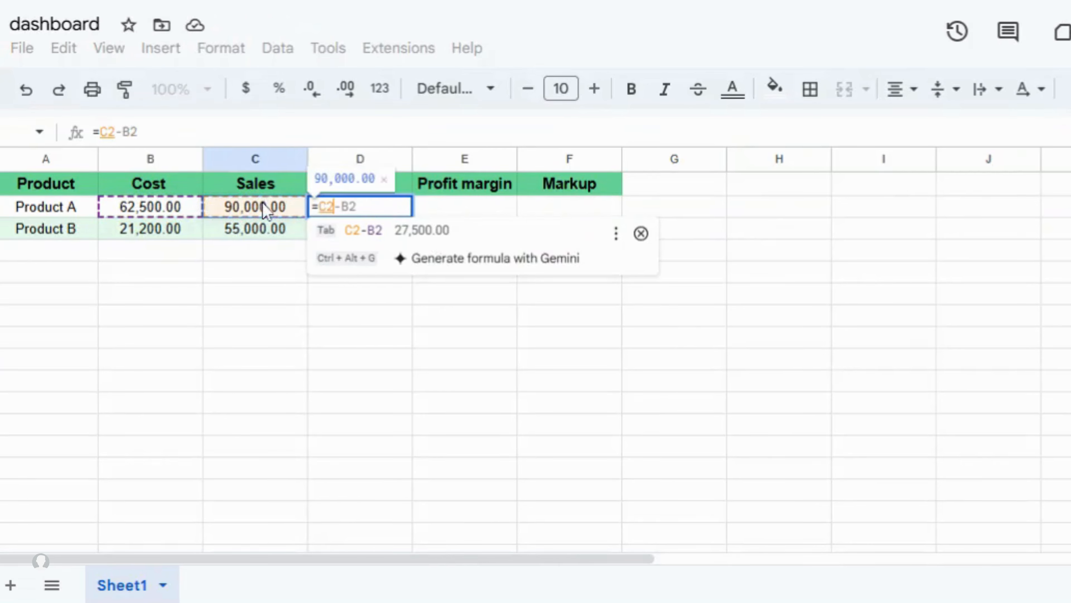
text(-)
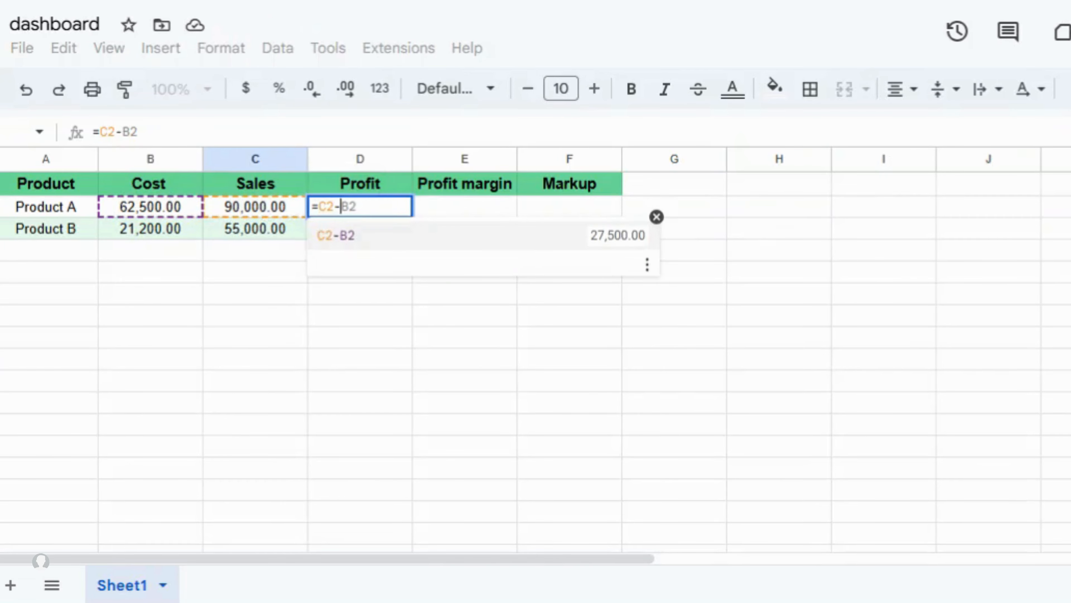
click(175, 212)
key(Return)
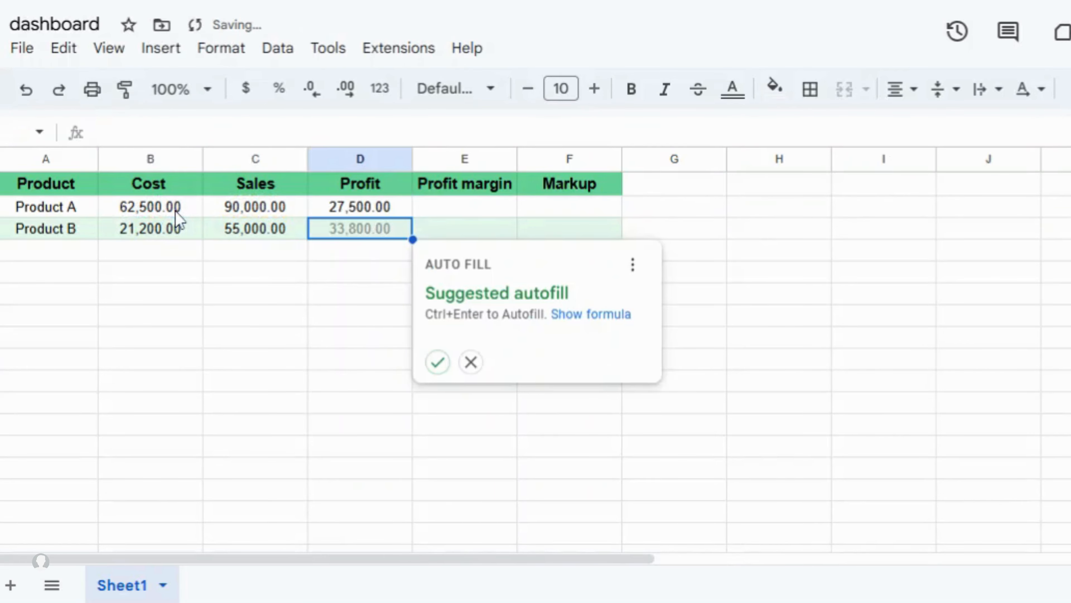
click(437, 362)
click(482, 211)
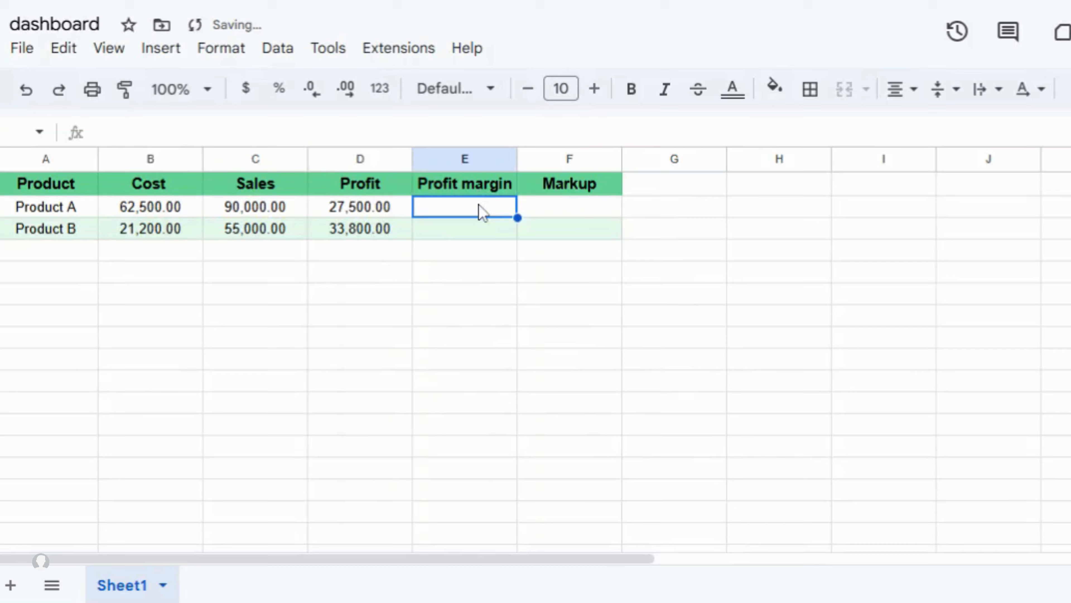
- Enter Profit margin =D2/C2 in E2 and autofill E3 (30.56%, 61.45%)
text(=)
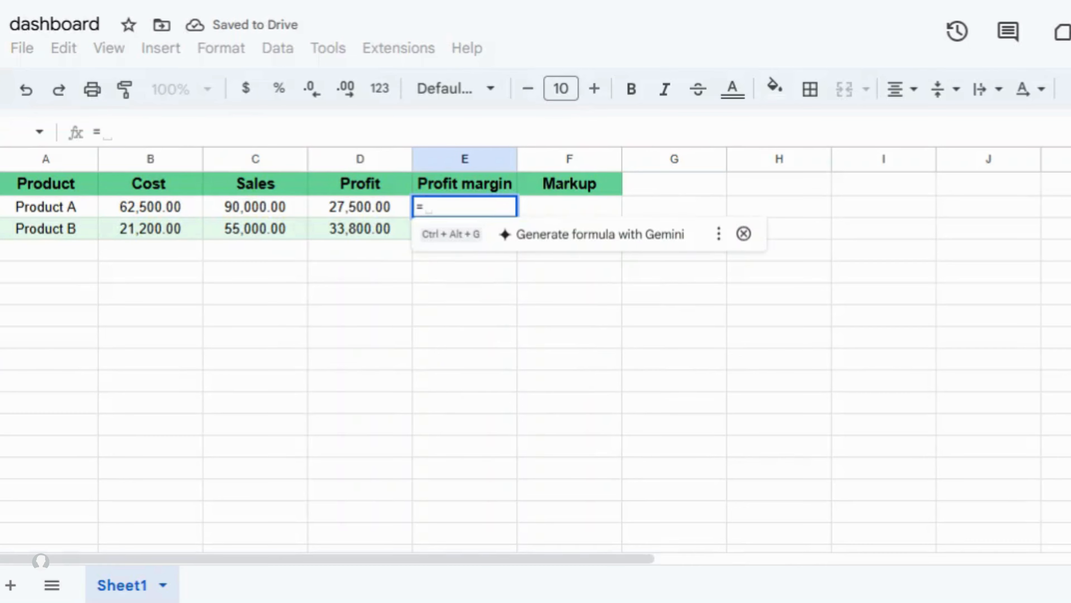
click(337, 207)
text(/)
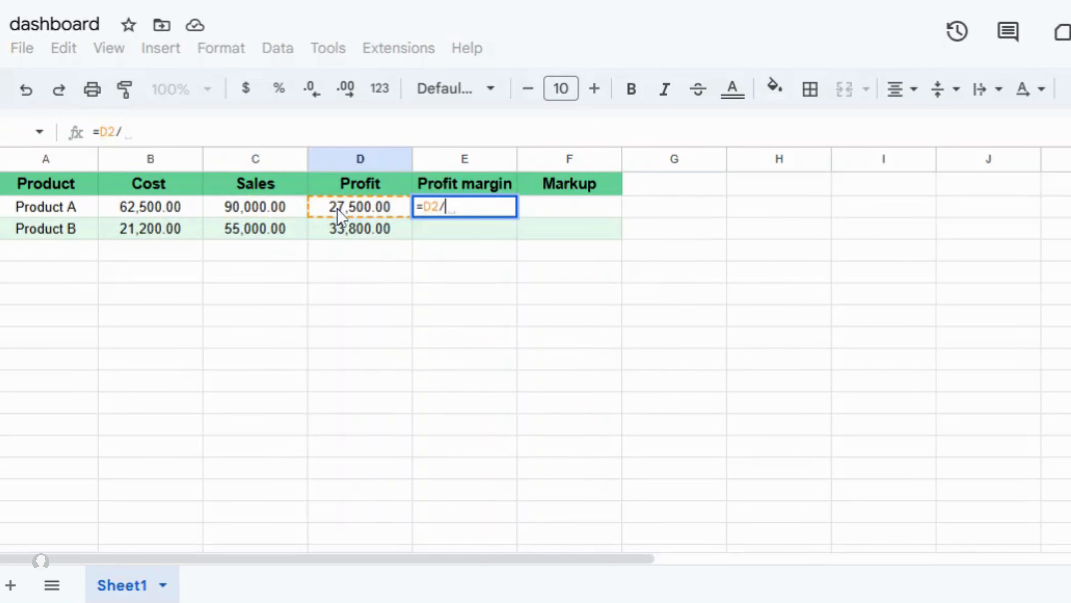
click(289, 210)
key(Return)
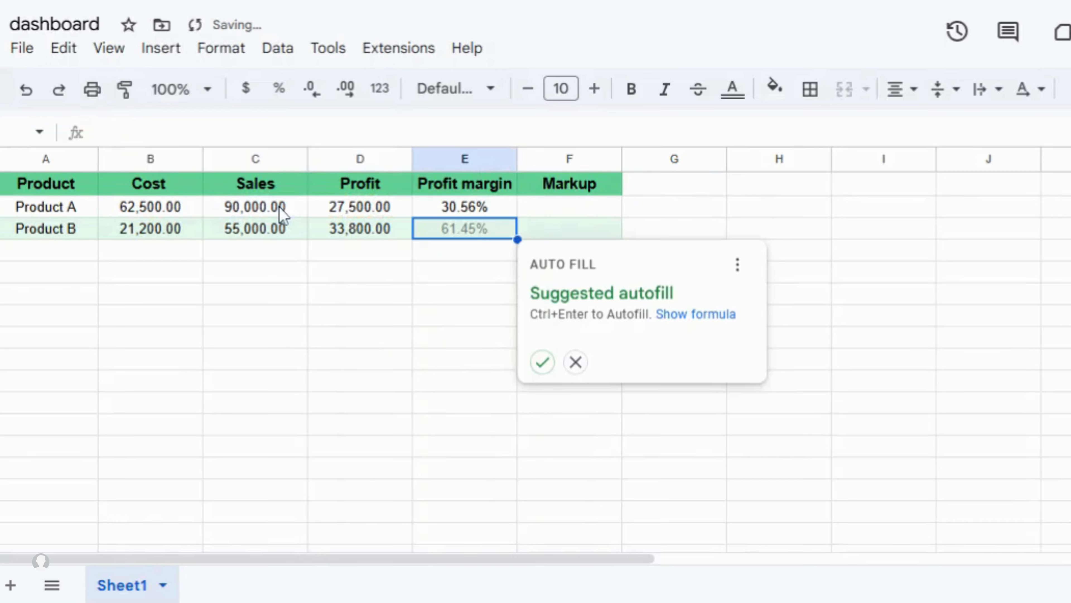
click(541, 363)
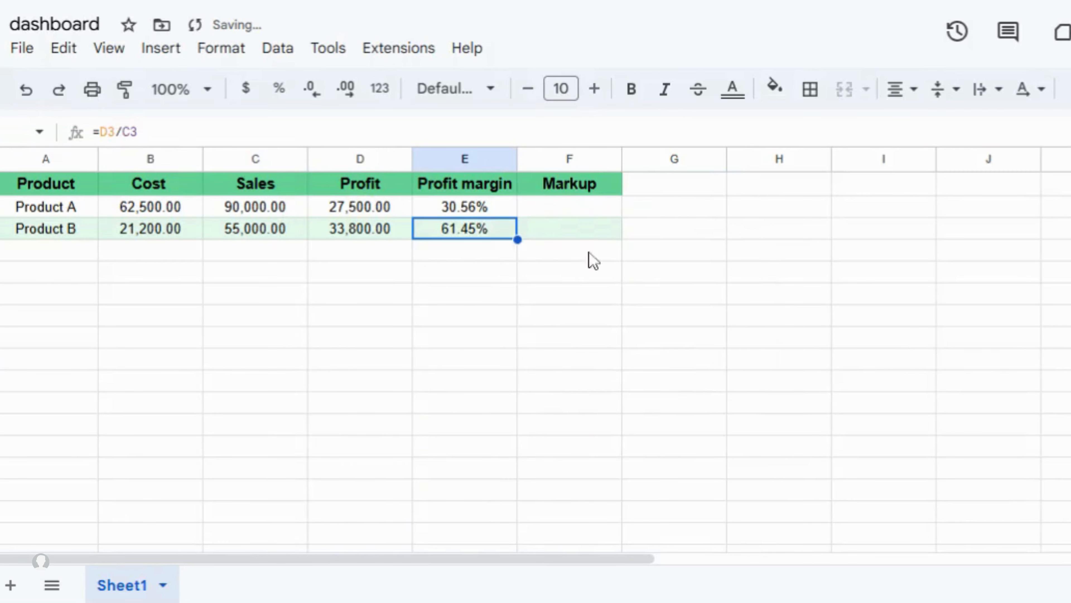
- Enter Markup =D2/B2 in F2 and autofill F3 (44.00%, 159.43%)
click(588, 213)
text(=)
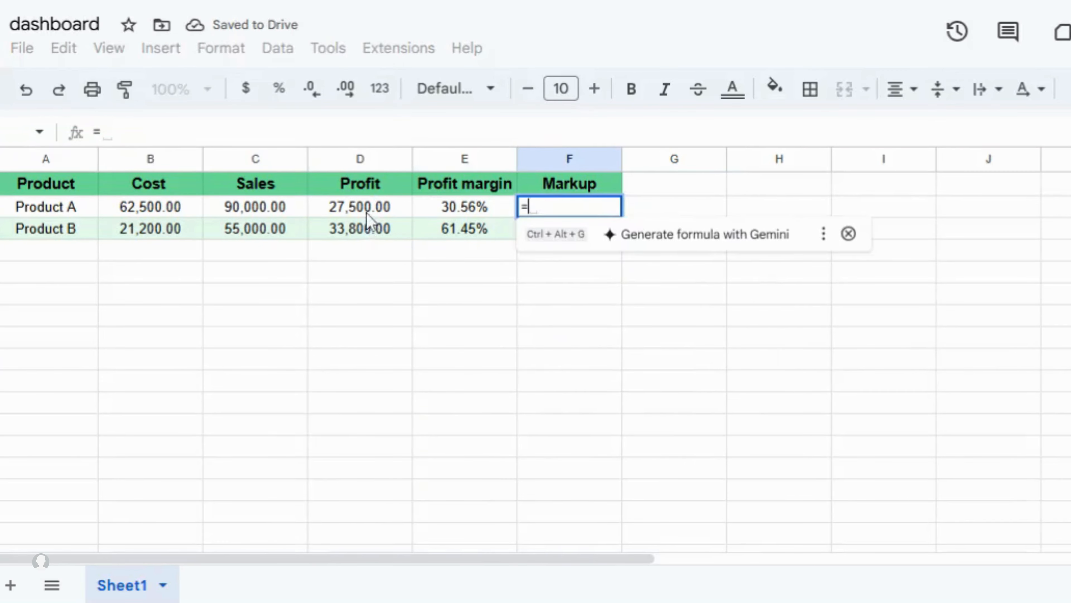
click(365, 210)
text(/)
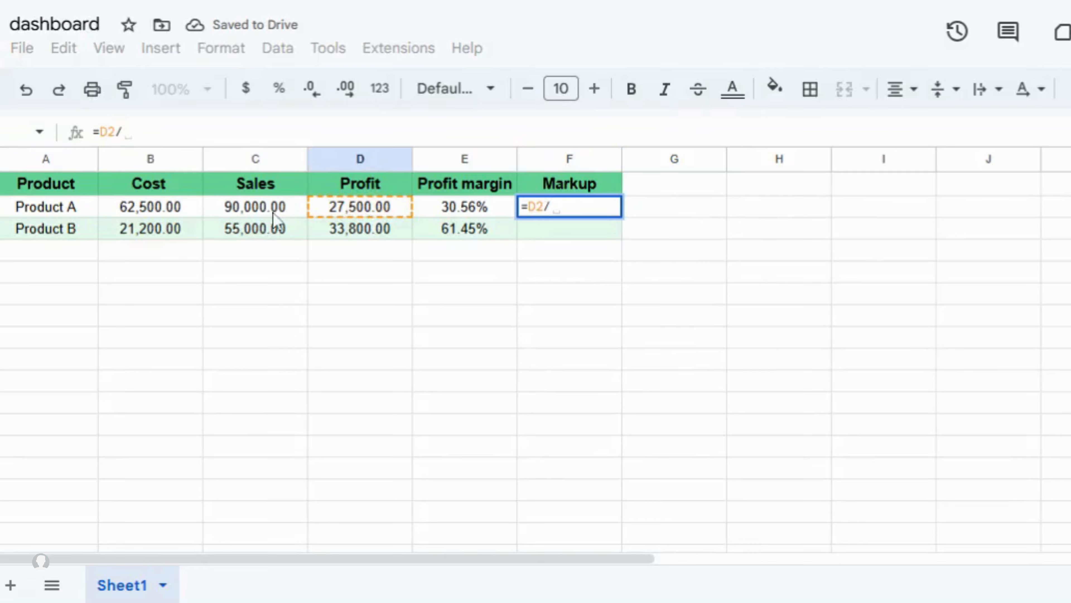
click(200, 208)
key(Return)
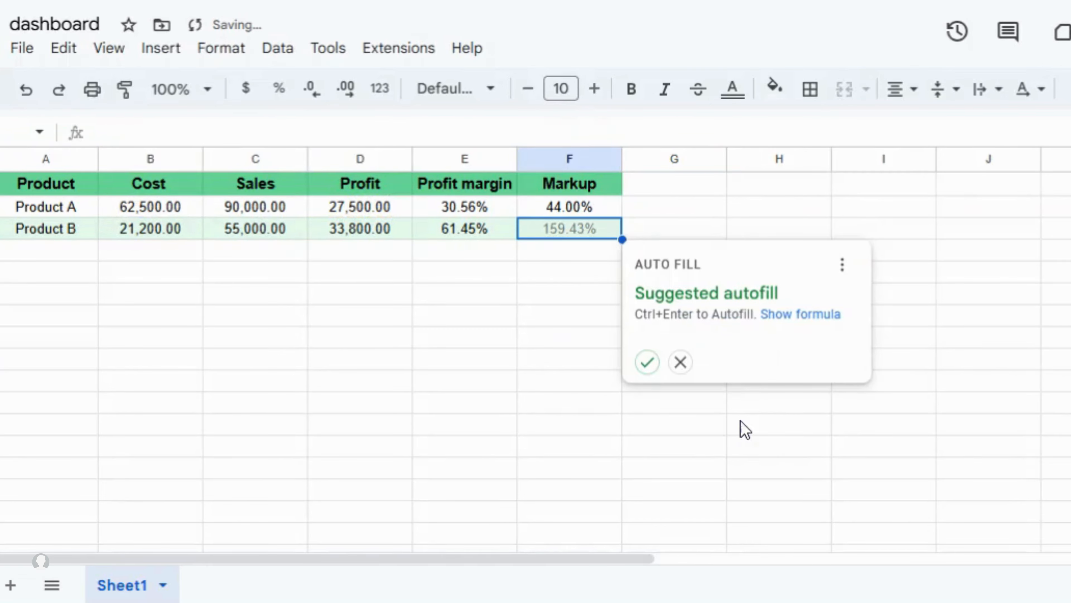
click(647, 361)
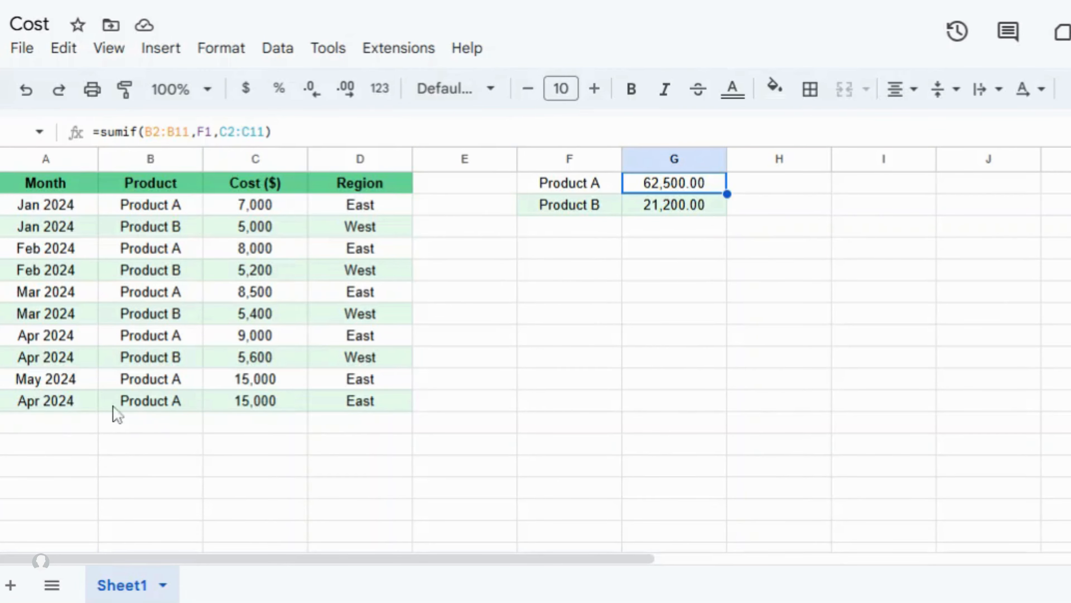
- In the Cost sheet, copy row 11 into row 12 and set C12 to 30,000
click(75, 424)
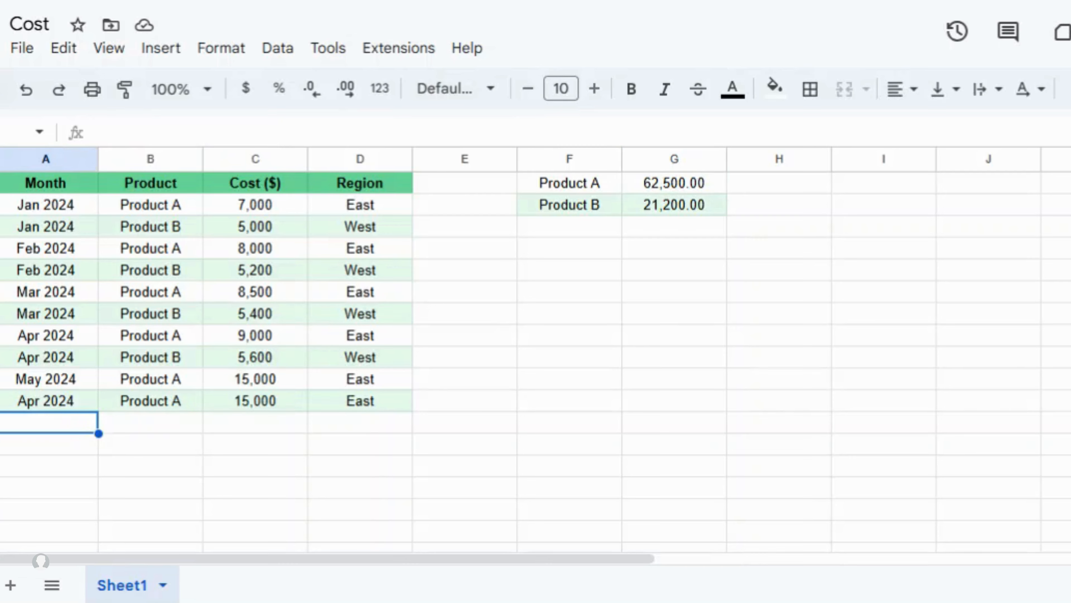
drag(63, 384, 333, 386)
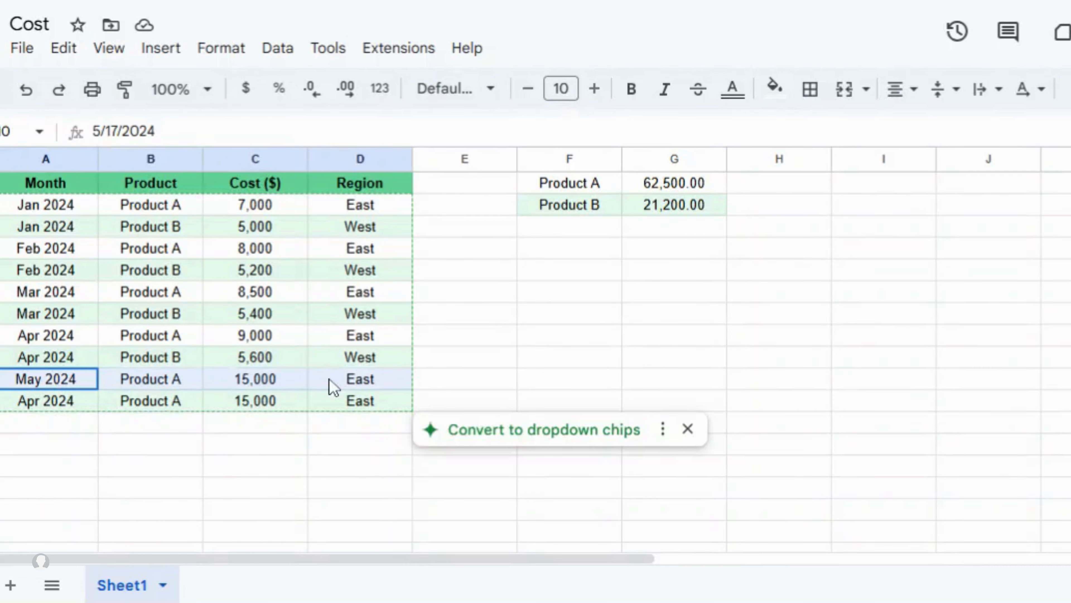
key(ctrl+c)
click(61, 430)
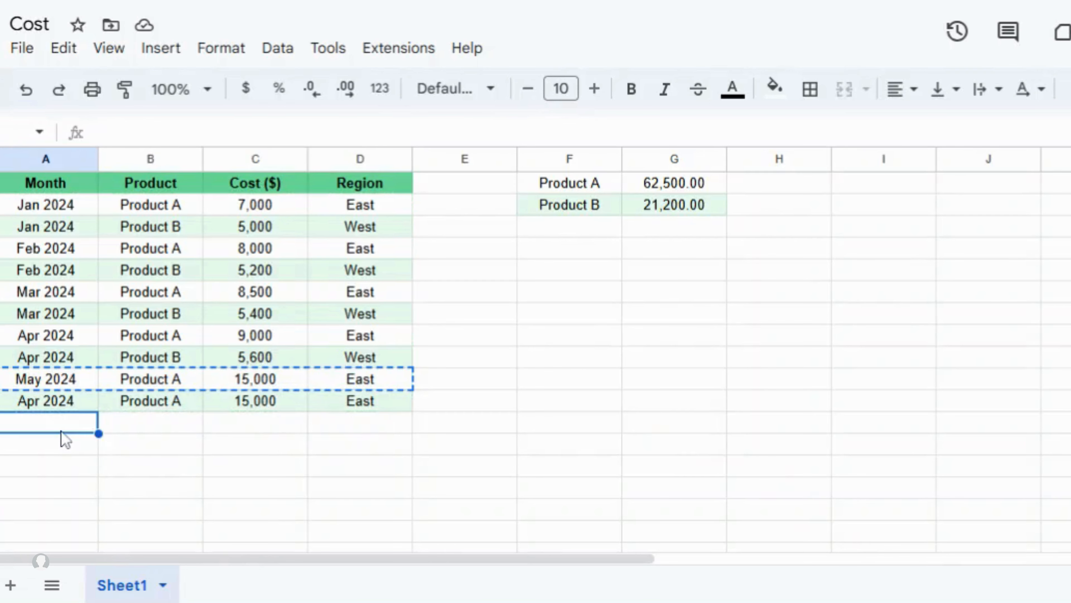
key(ctrl+v)
click(275, 424)
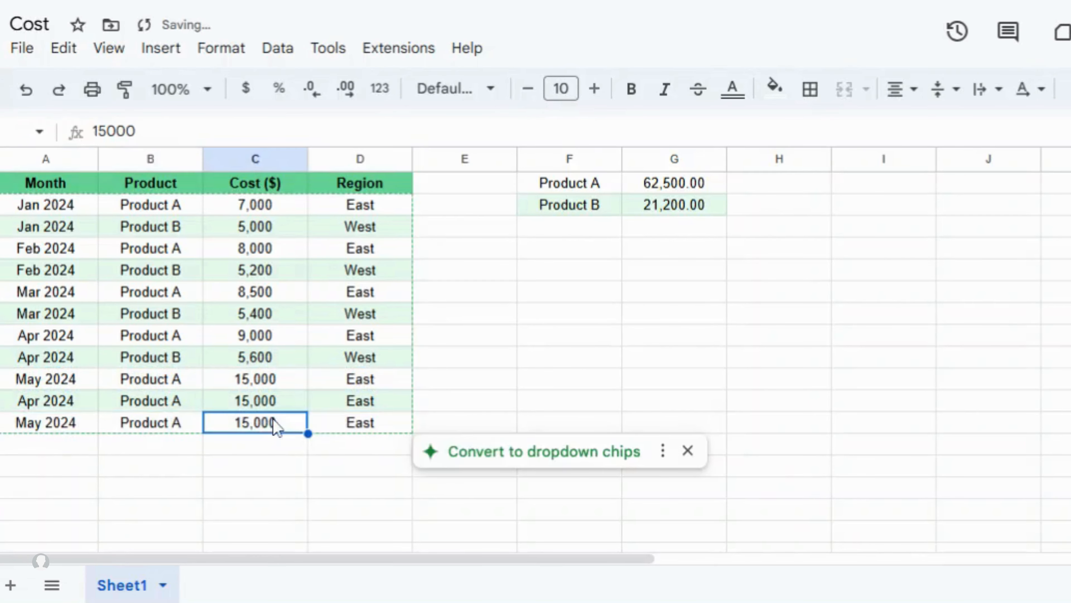
text(30,000)
key(Return)
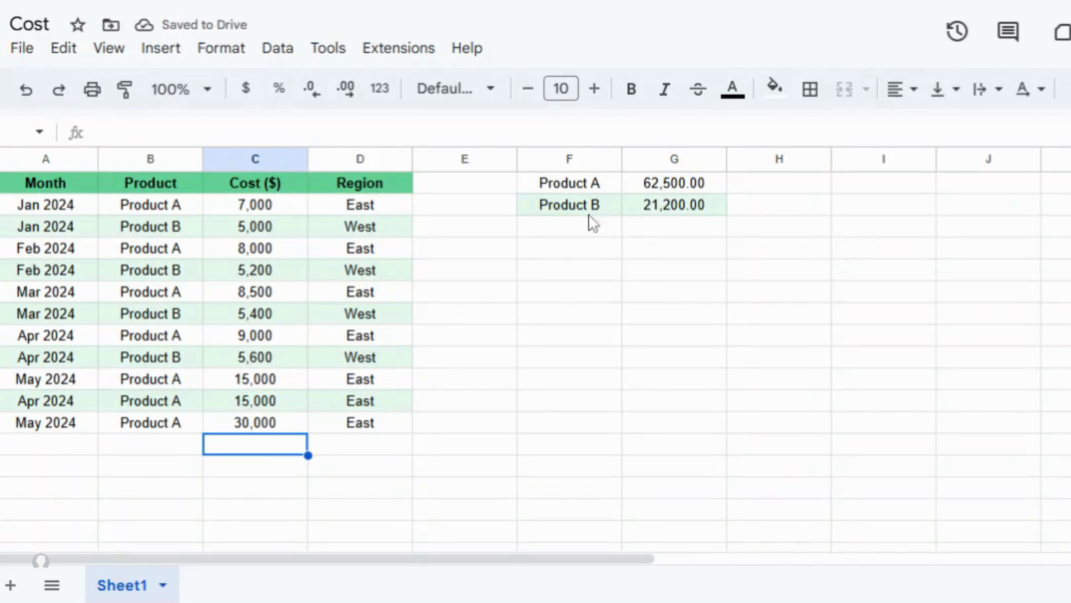
- Extend G1's SUMIF to rows 2-12 so Product A's cost totals 92,500.00, then check the dashboard
click(640, 190)
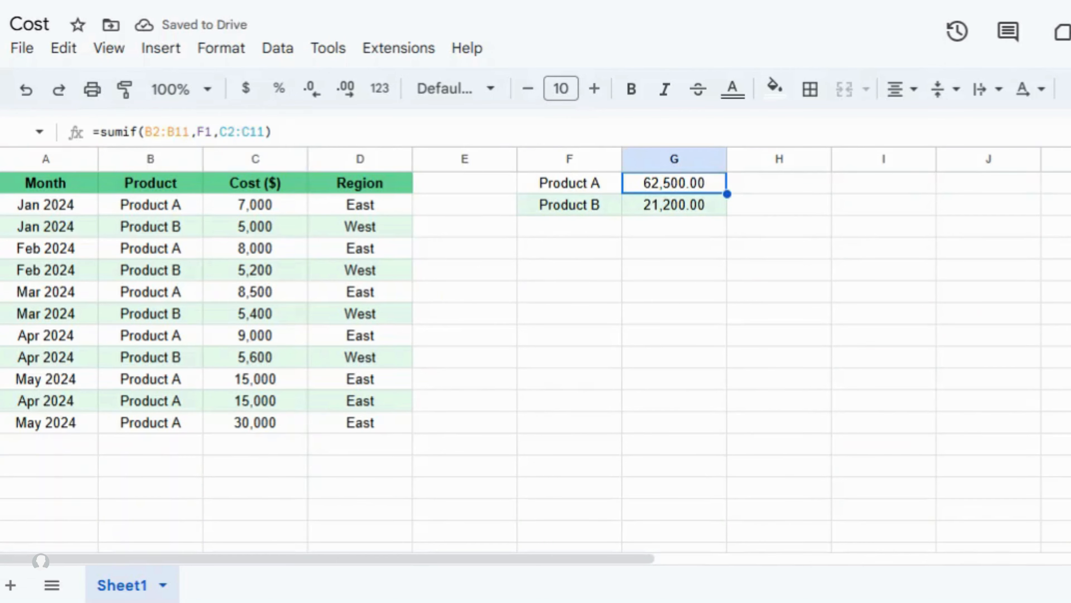
key(Return)
key(BackSpace)
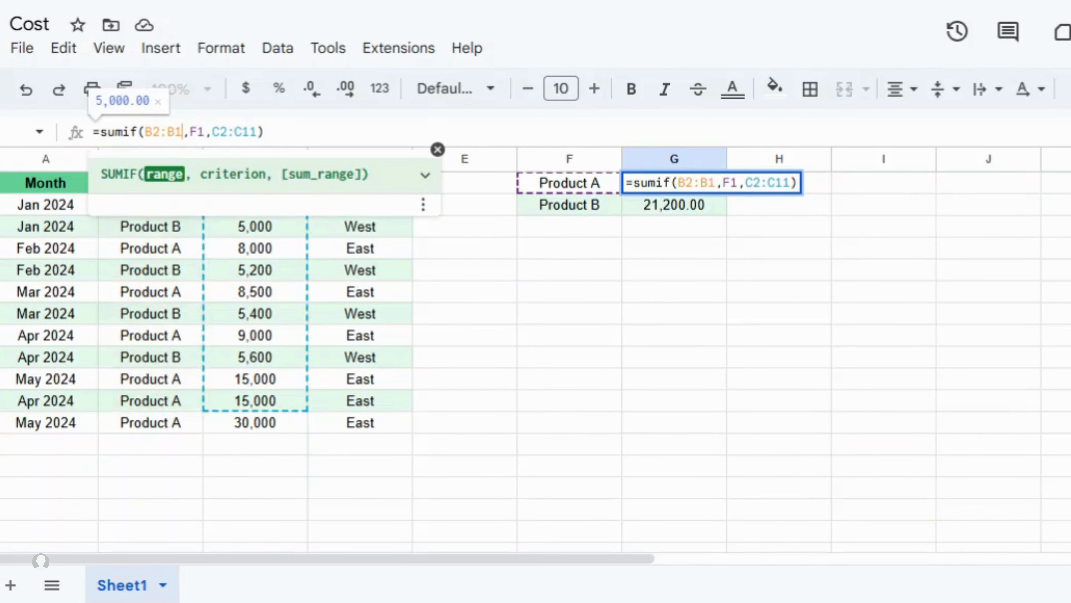
text(2)
key(Right)
key(Right)
key(Right)
key(Right)
key(Right)
key(Right)
key(Right)
key(Right)
key(Right)
key(Right)
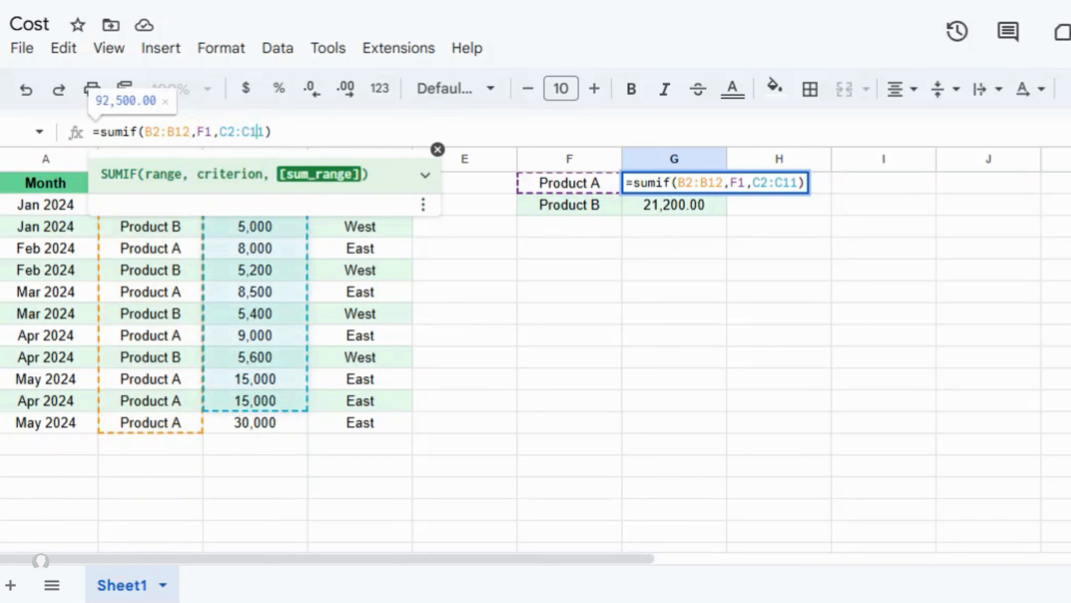
key(BackSpace)
text(2)
key(Return)
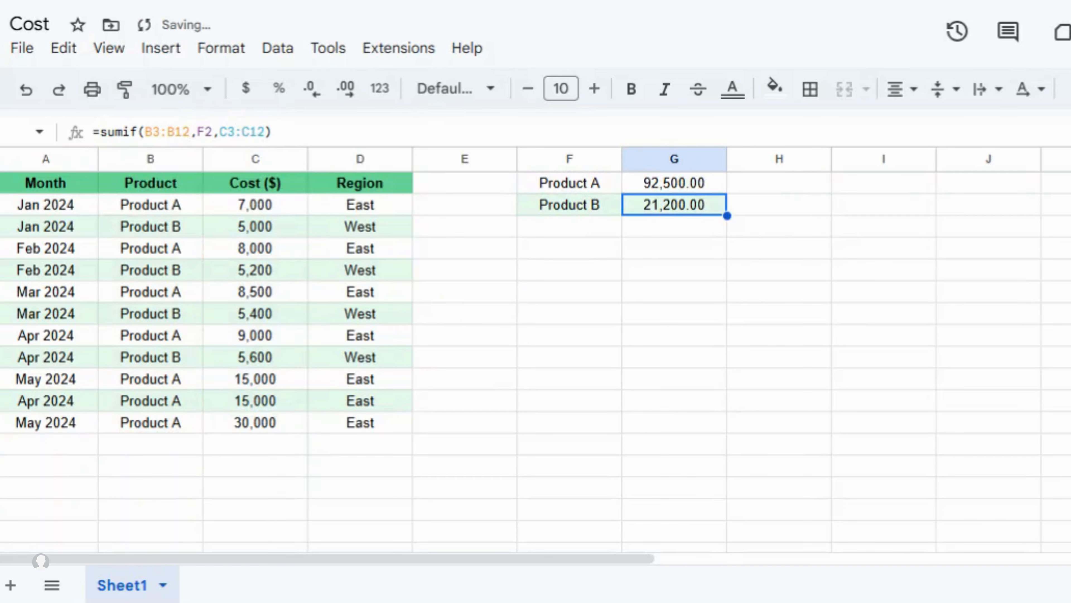
click(653, 188)
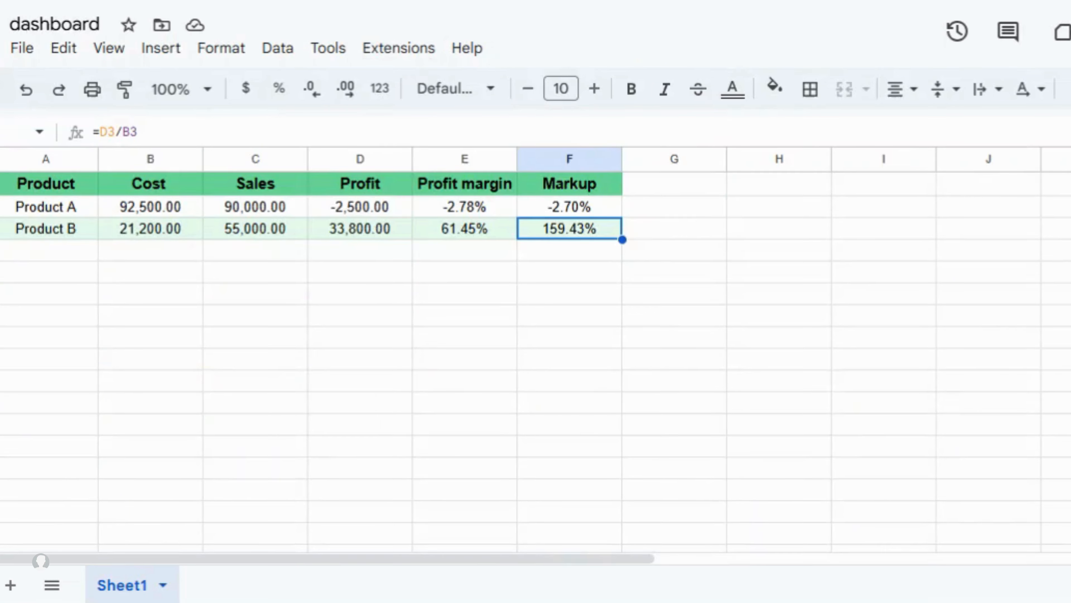
click(178, 213)
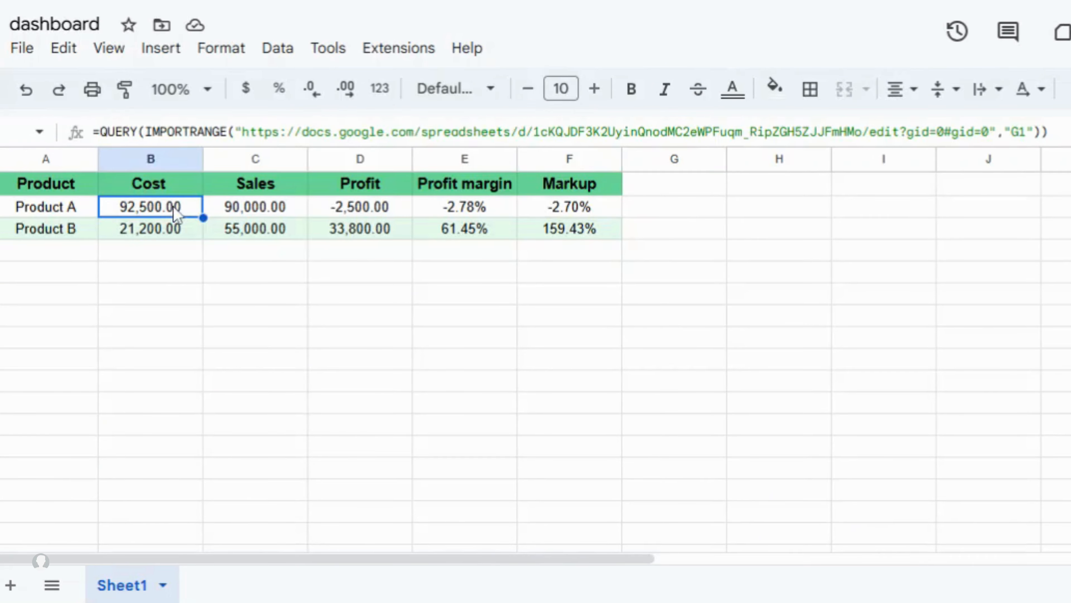